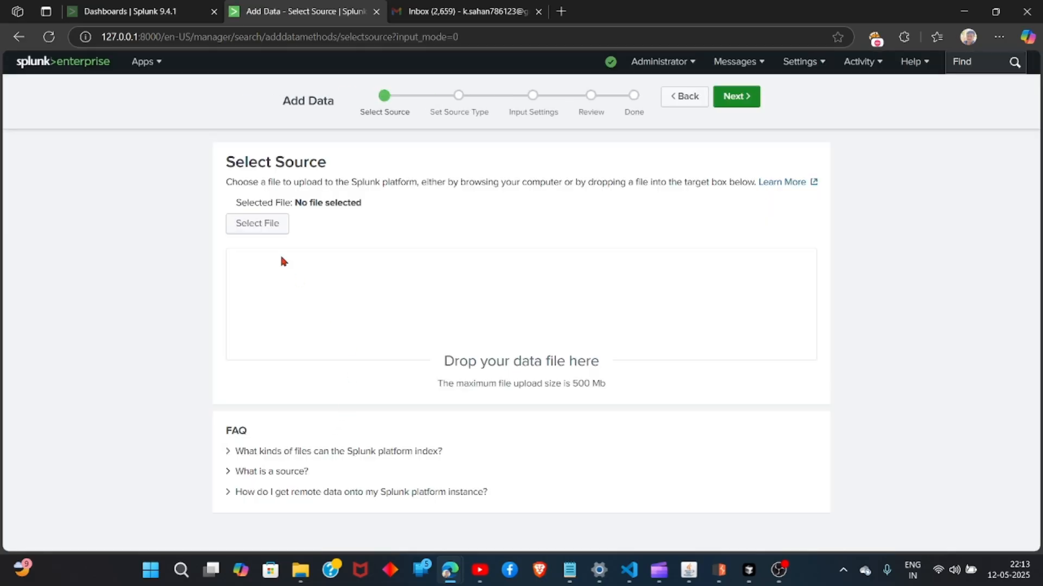
Upload the failed_ssh.log file from the Desktop as the data source and continue.
click(258, 223)
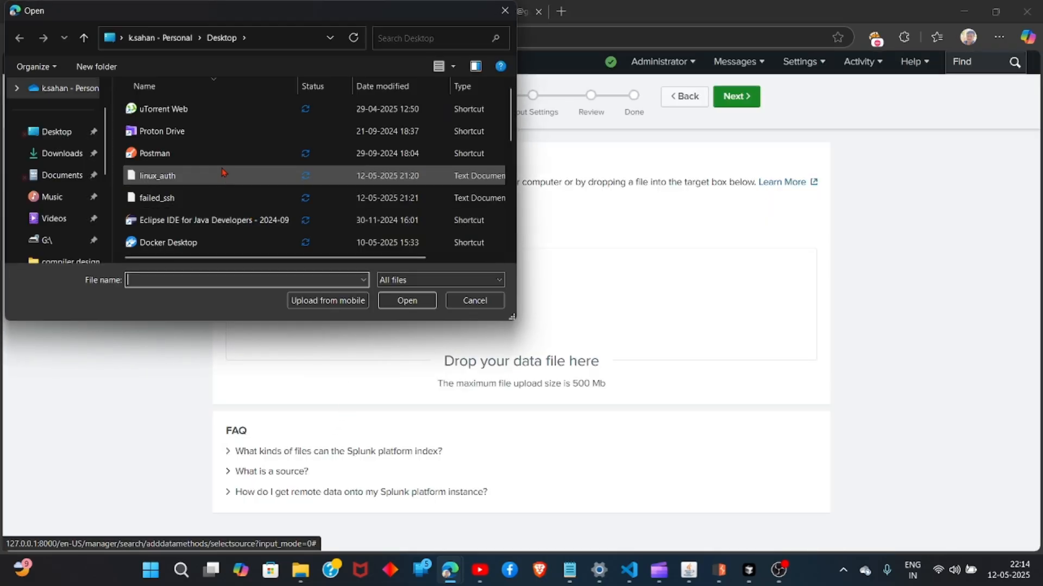
click(216, 199)
click(406, 299)
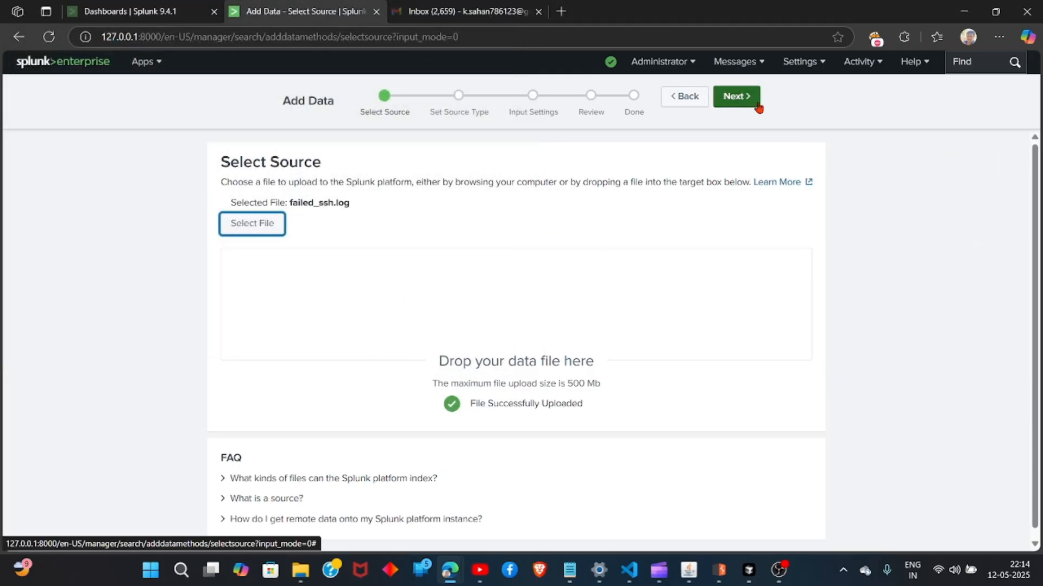
click(736, 100)
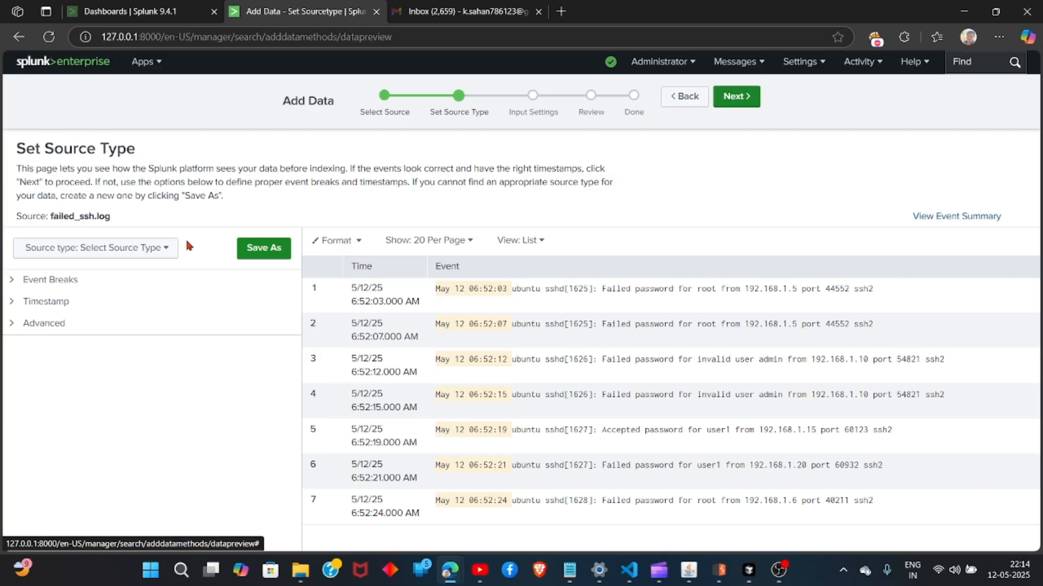
Set the source type to linux_secure and continue to the input settings.
click(166, 247)
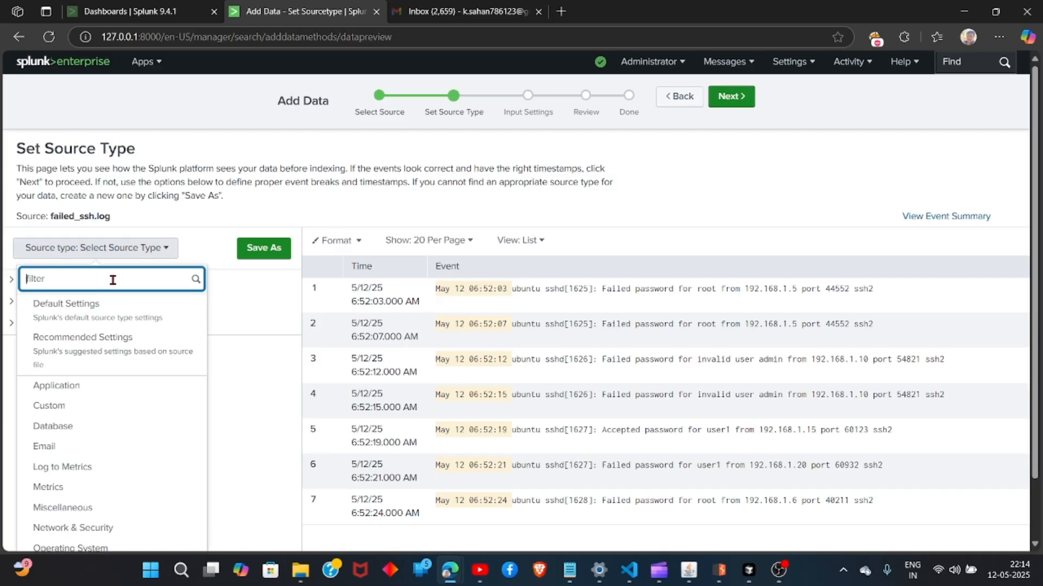
text(linux_se)
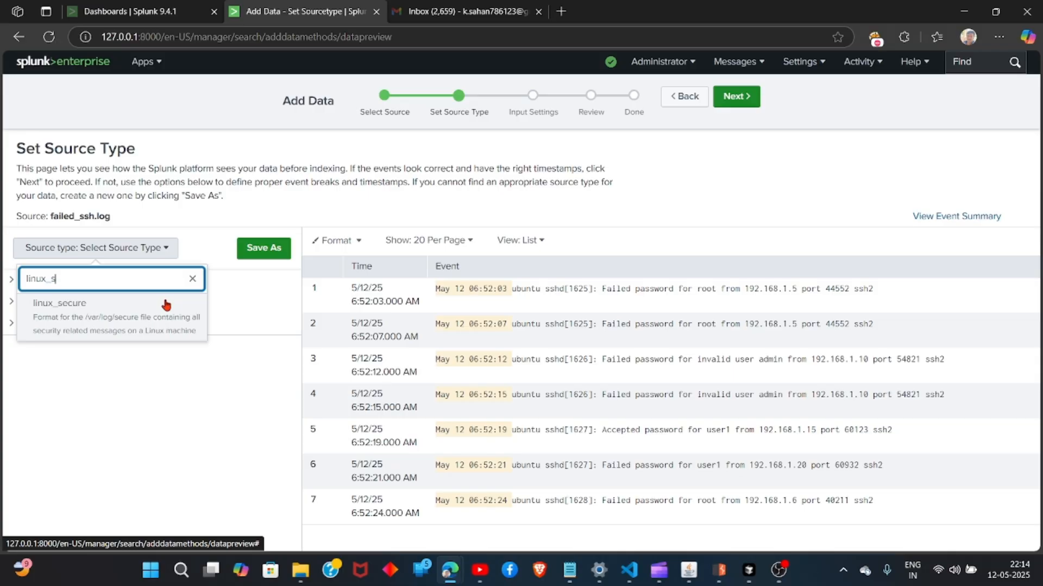
click(166, 300)
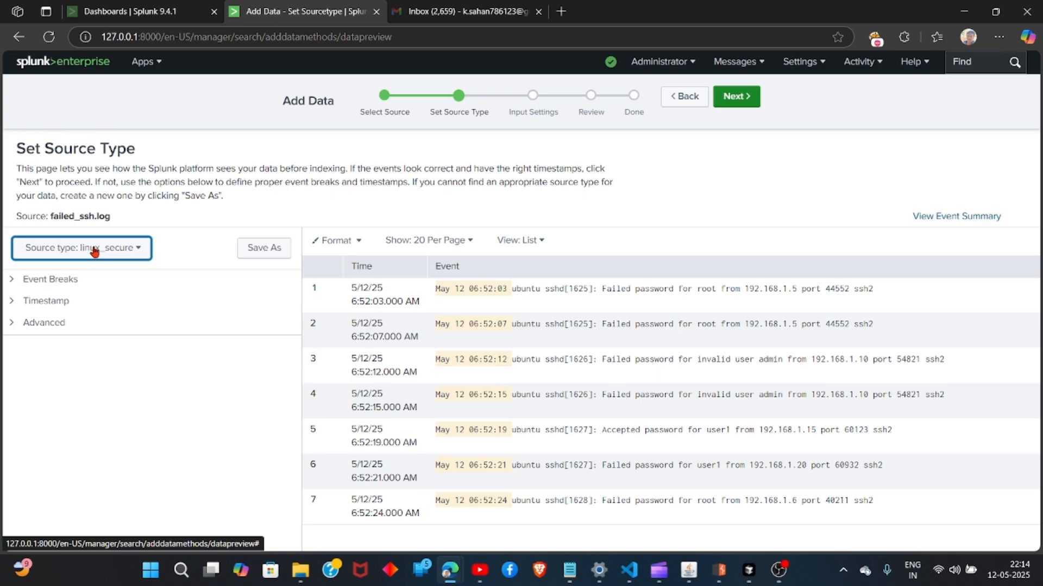
drag(133, 220, 47, 220)
click(696, 145)
click(737, 97)
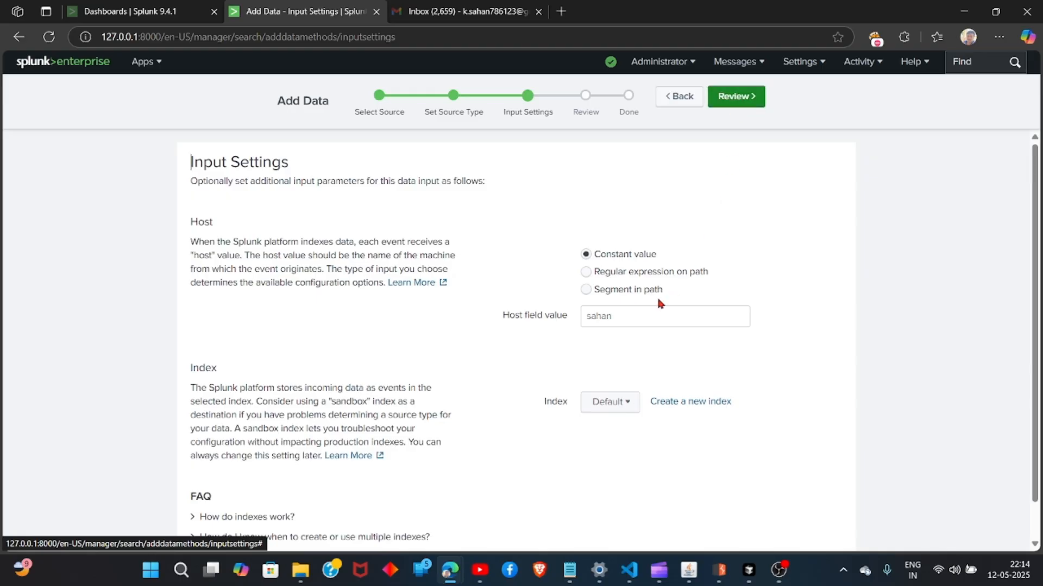
click(628, 406)
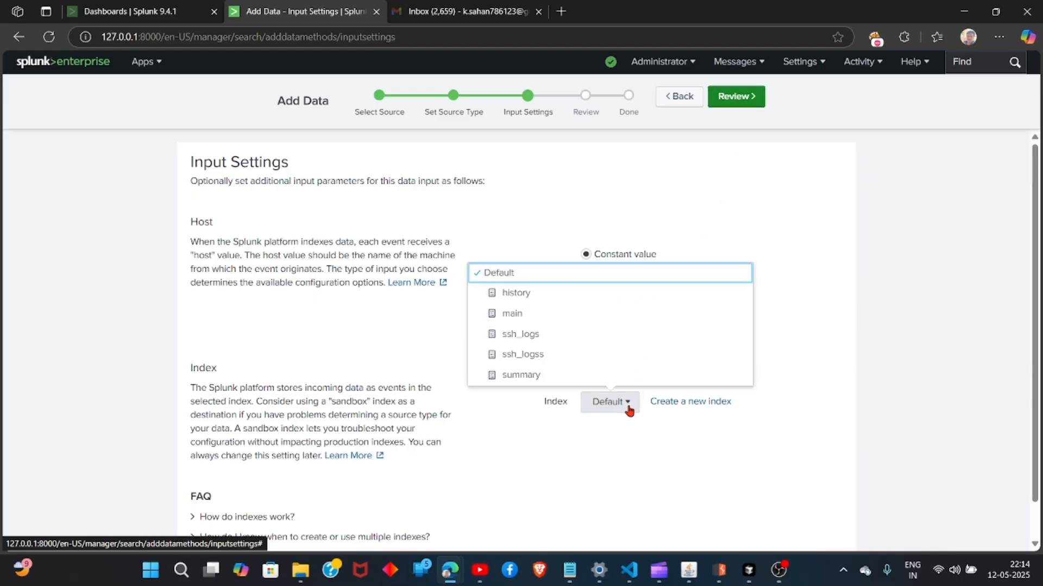
click(523, 335)
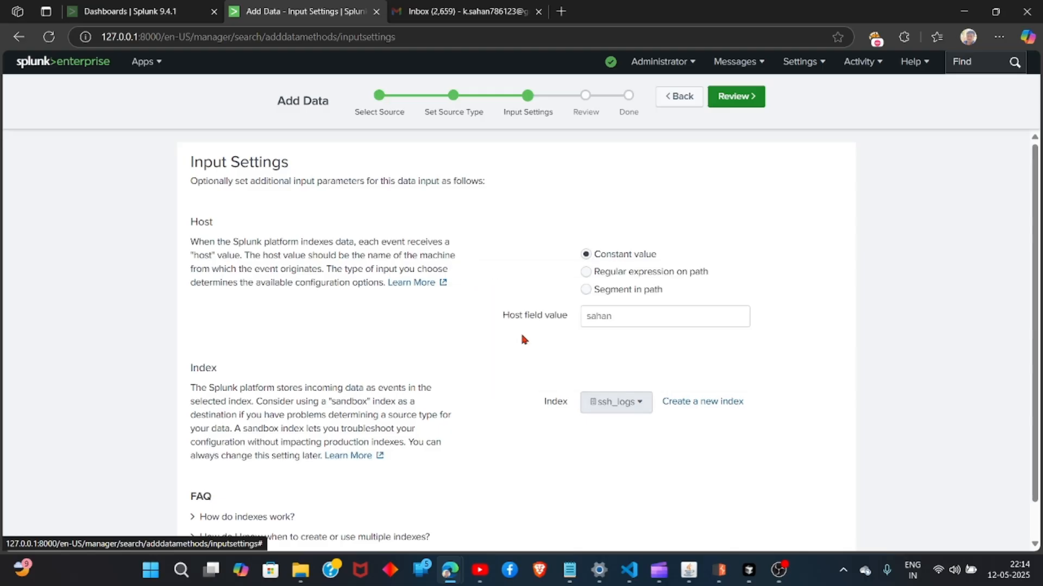
click(612, 402)
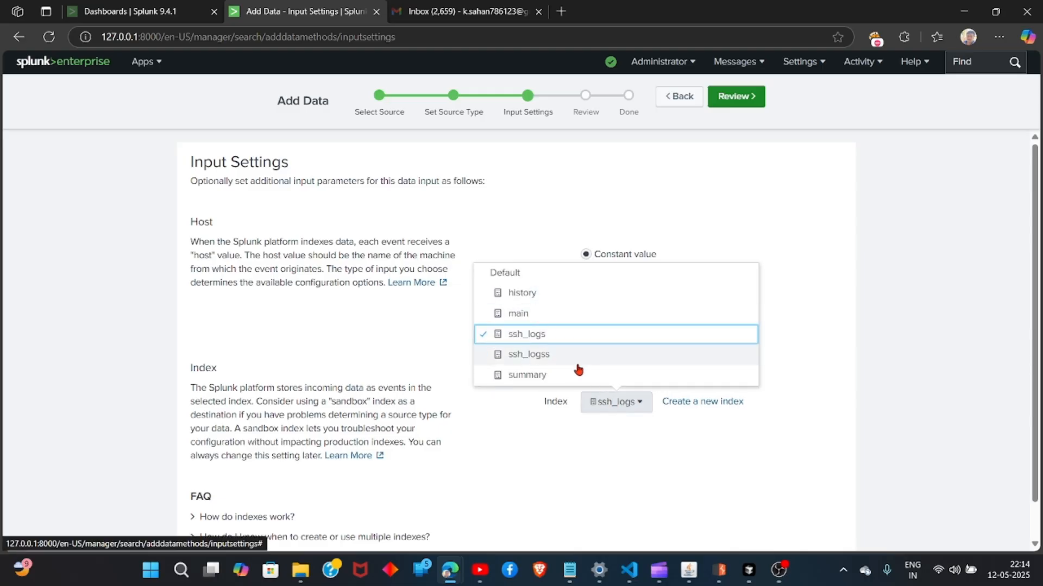
click(536, 273)
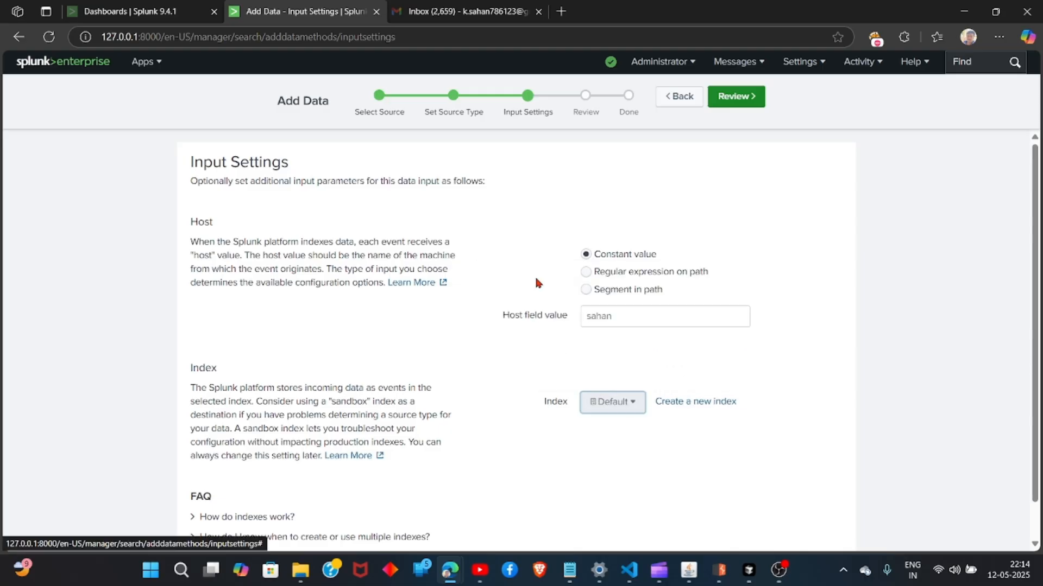
Create a new events index named ssh_logsss for this input, then review and submit the upload.
click(695, 402)
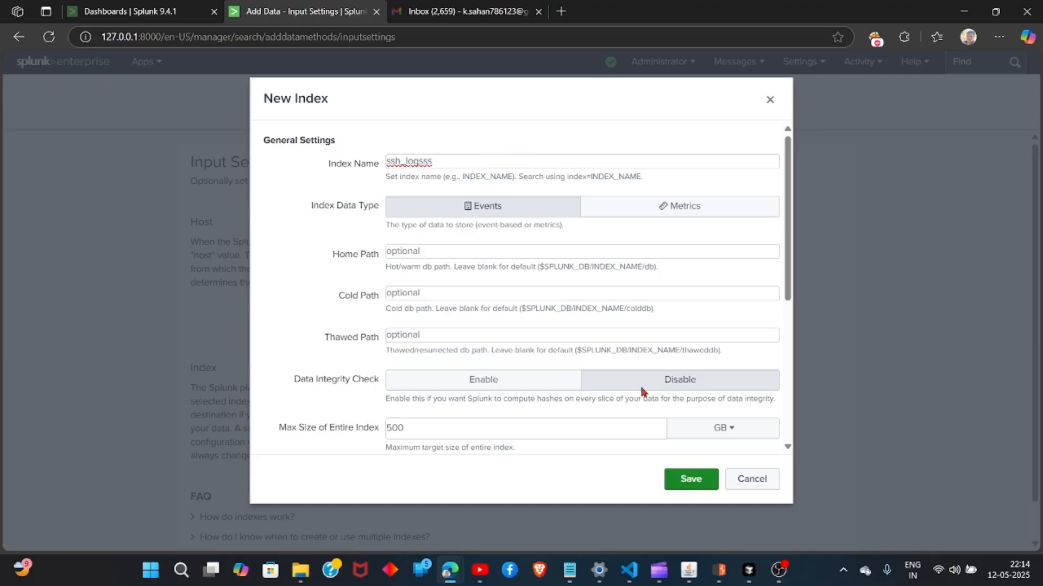
click(689, 480)
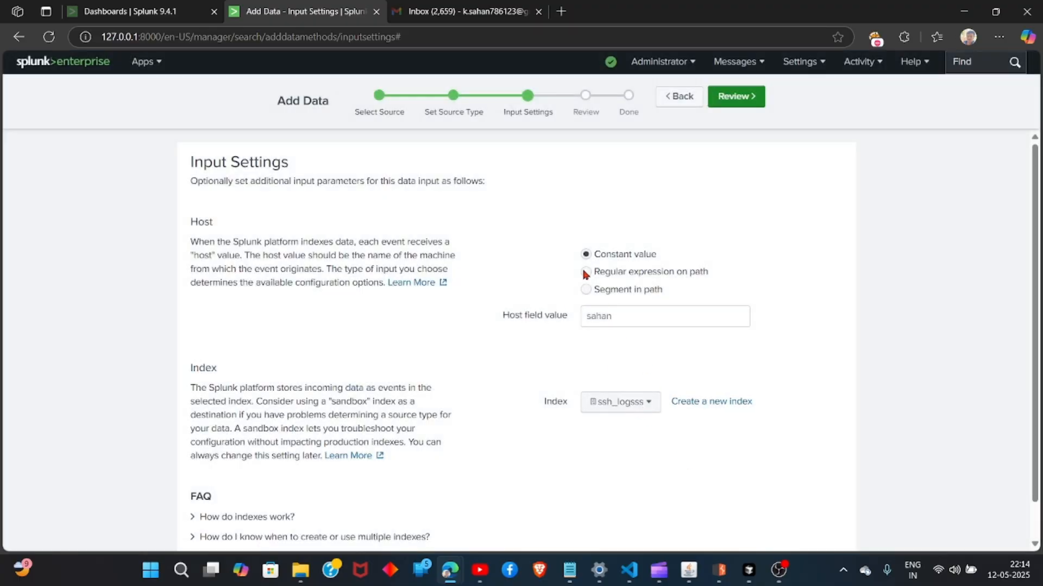
click(738, 98)
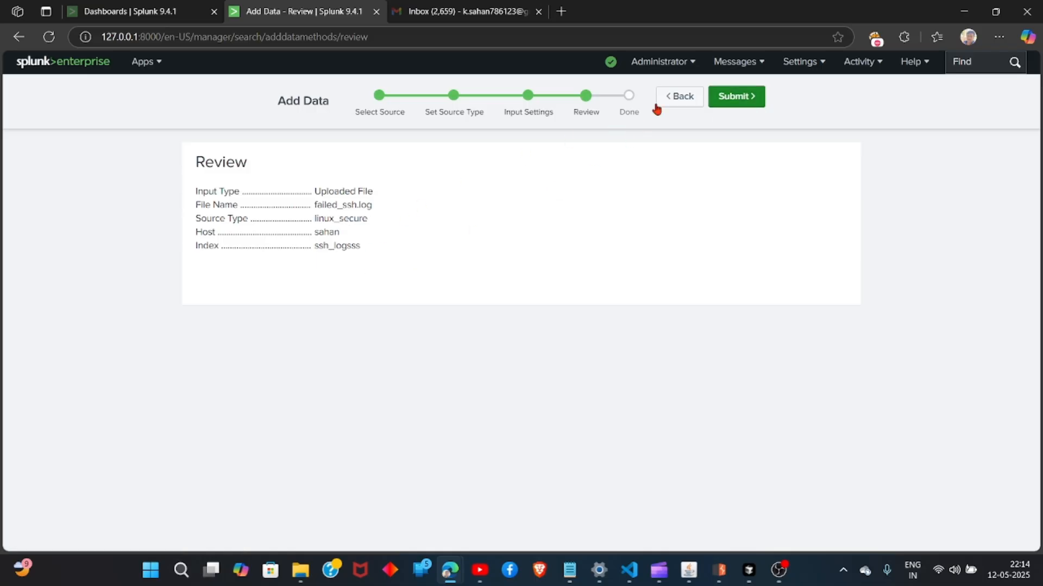
click(732, 97)
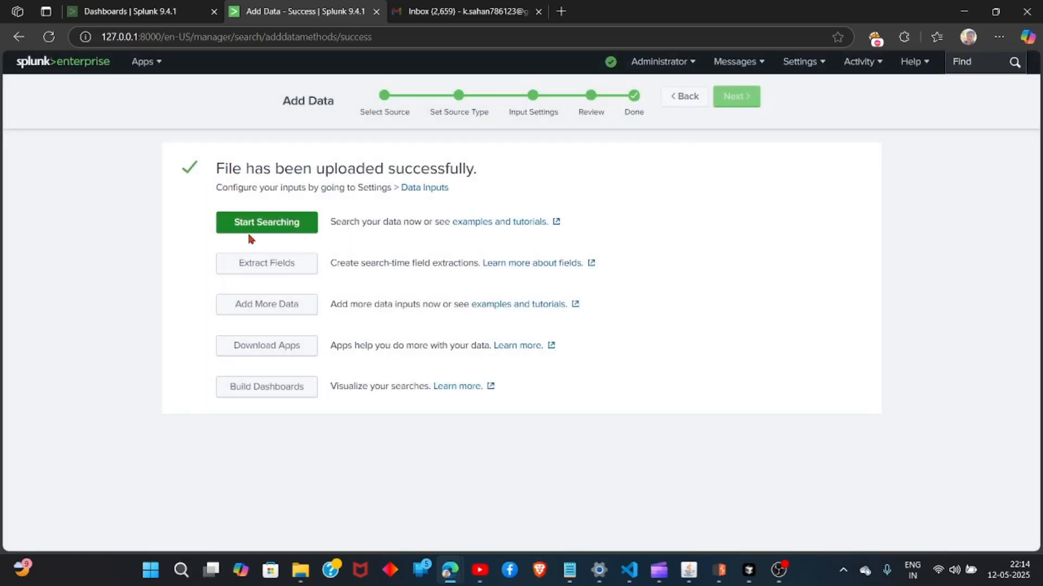
Start searching the uploaded data and examine the returned SSH events and the search query.
click(273, 232)
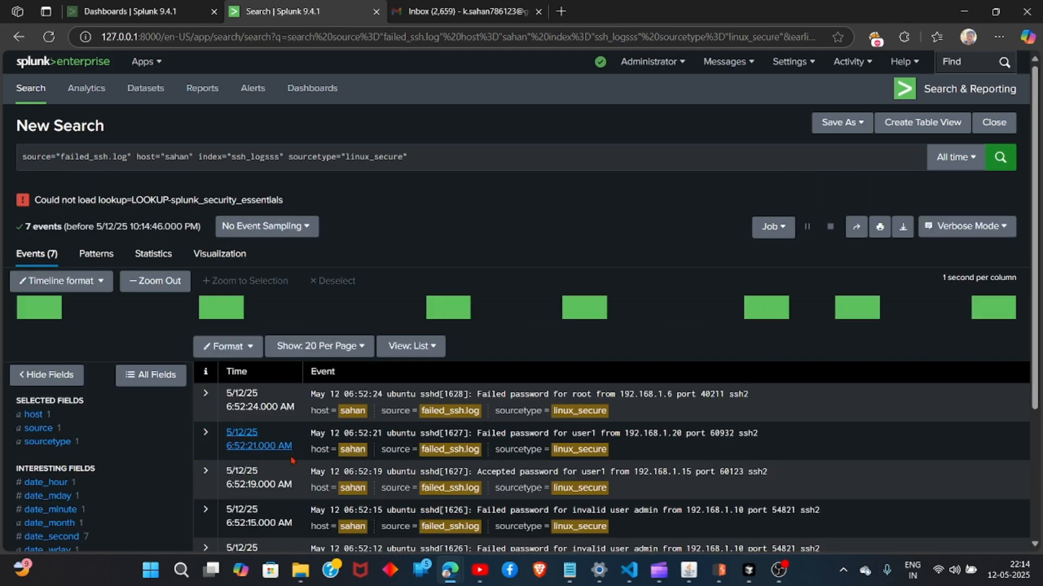
scroll(155, 383, down, 3)
drag(224, 185, 422, 436)
click(423, 460)
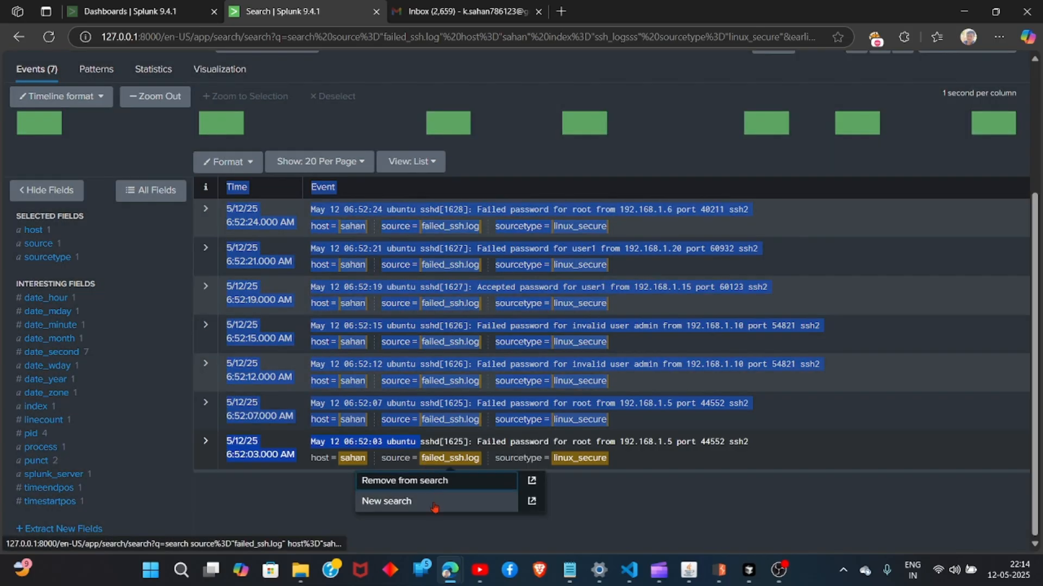
click(288, 522)
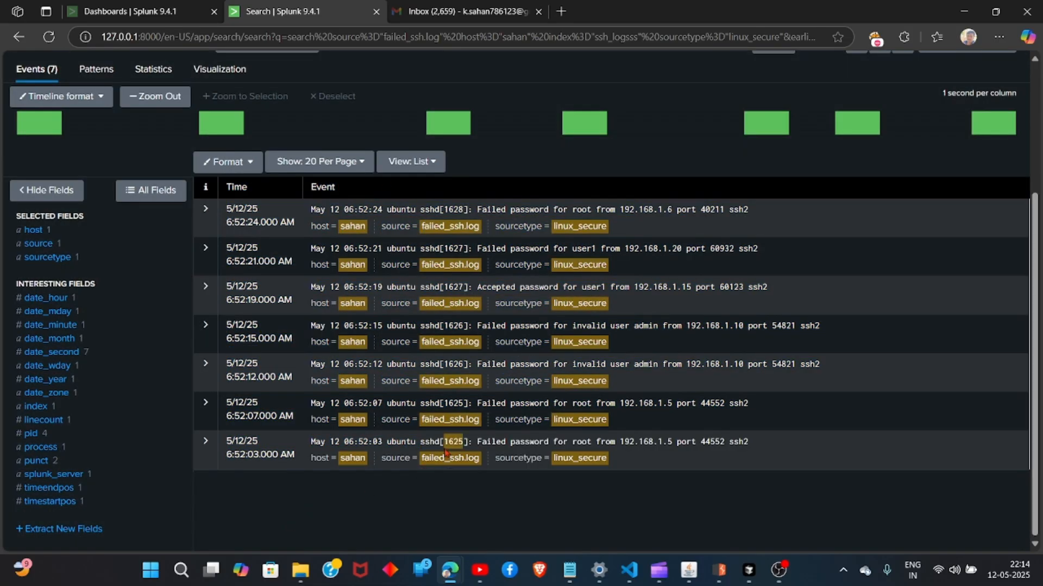
scroll(425, 444, up, 3)
drag(448, 156, 57, 158)
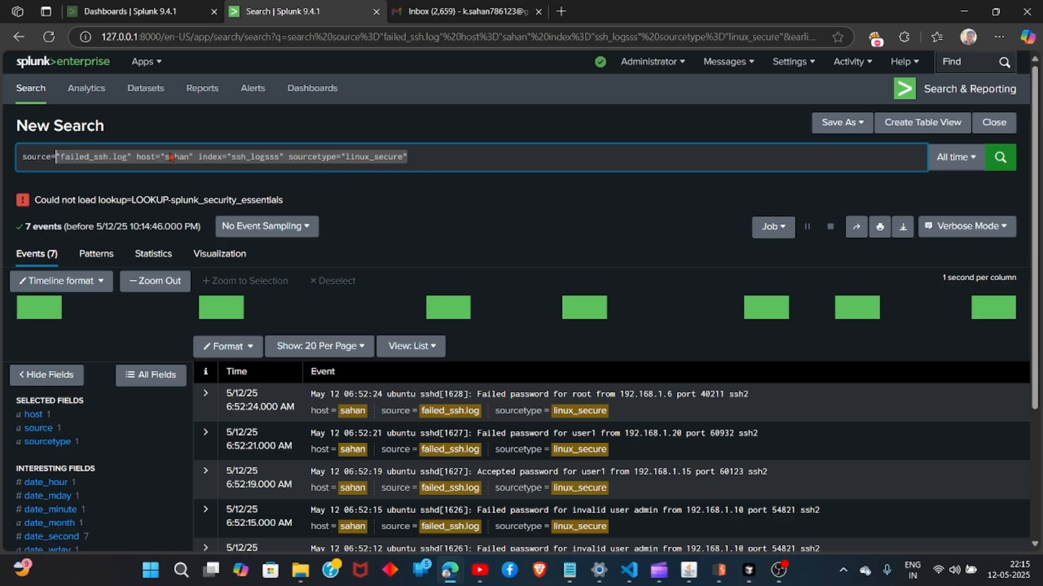
Append | rex "from (?<ip>\d+\.\d+\.\d+\.\d+)" to the search query to extract the ip field.
click(433, 156)
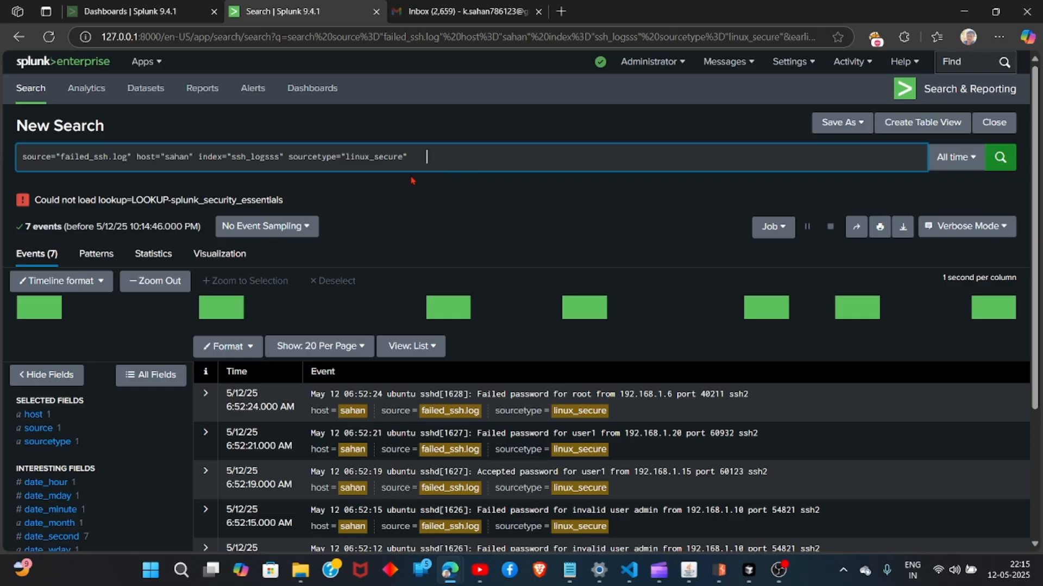
key(BackSpace)
text(|)
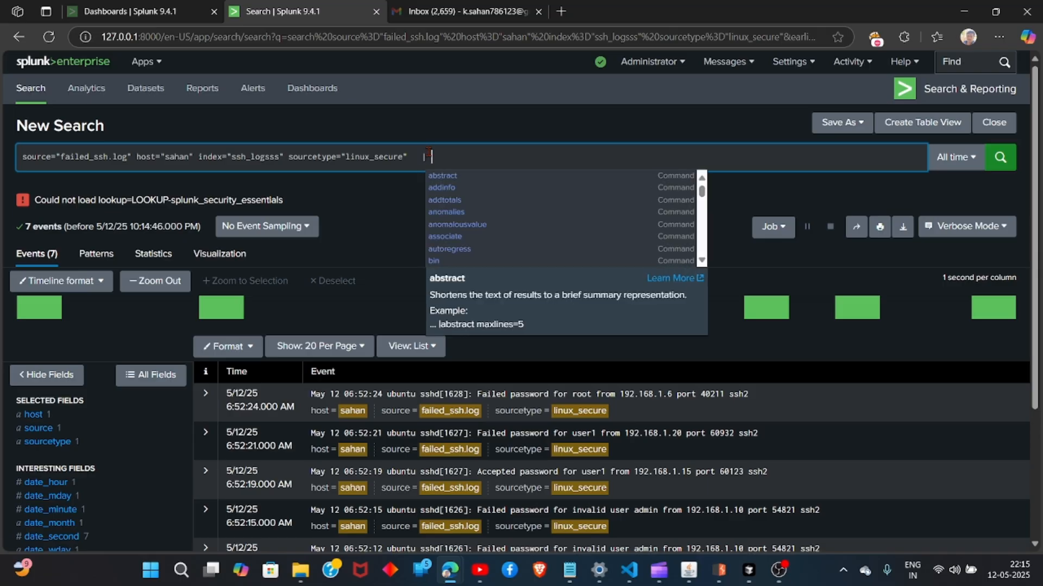
text(rex)
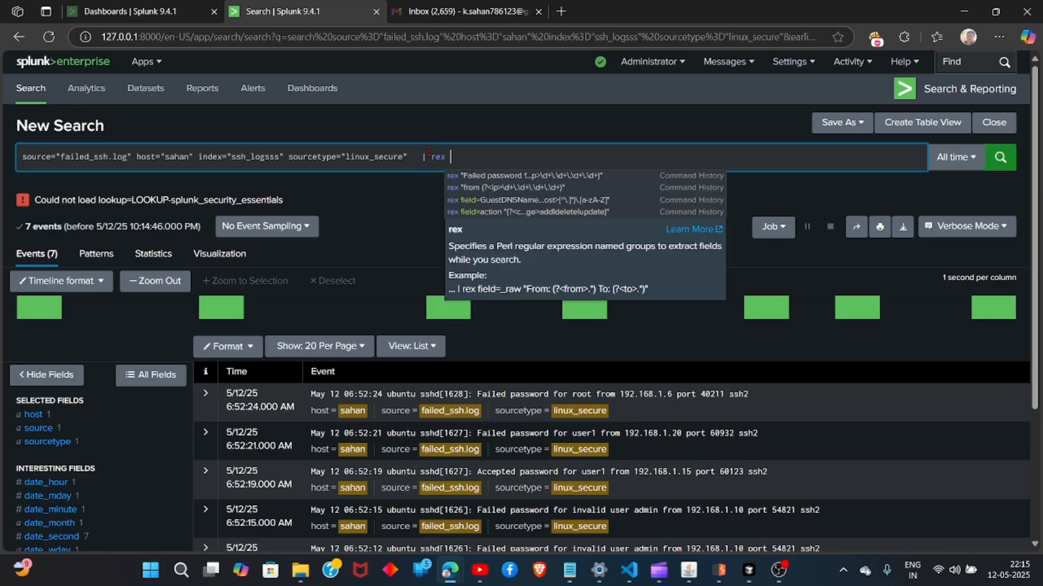
click(470, 188)
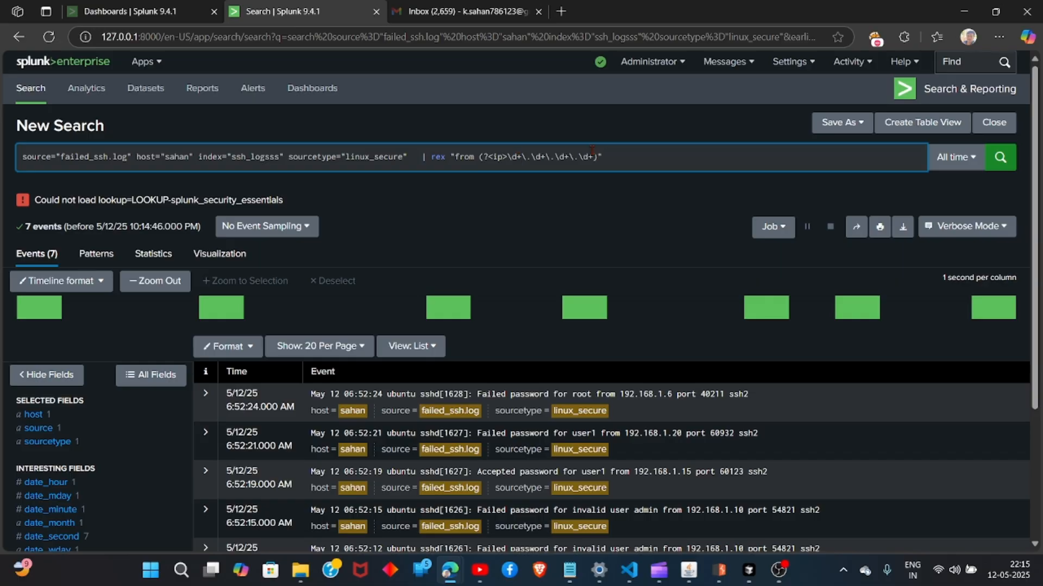
Append | stats count by ip to the search query.
text(|)
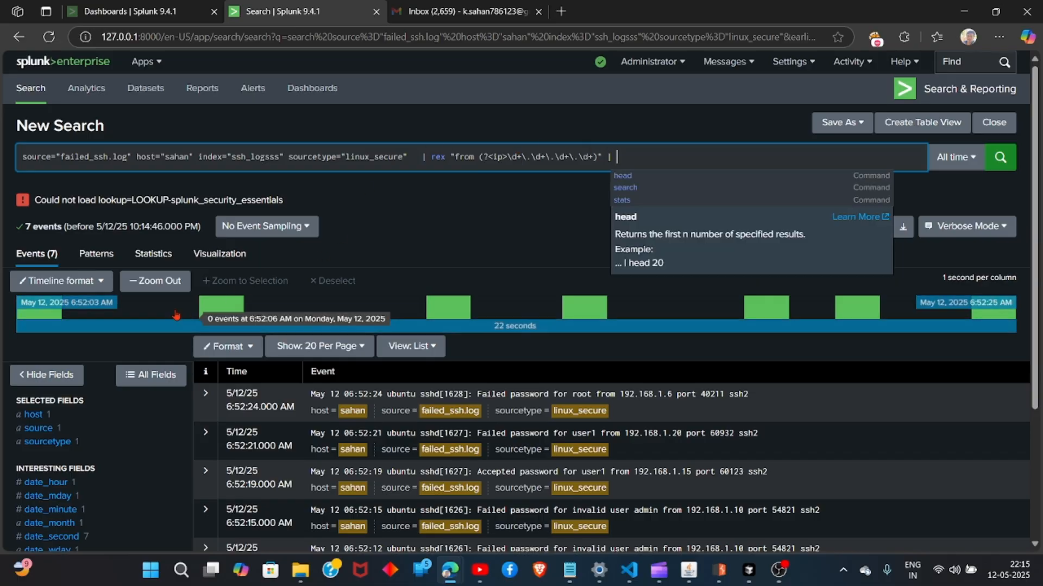
click(152, 259)
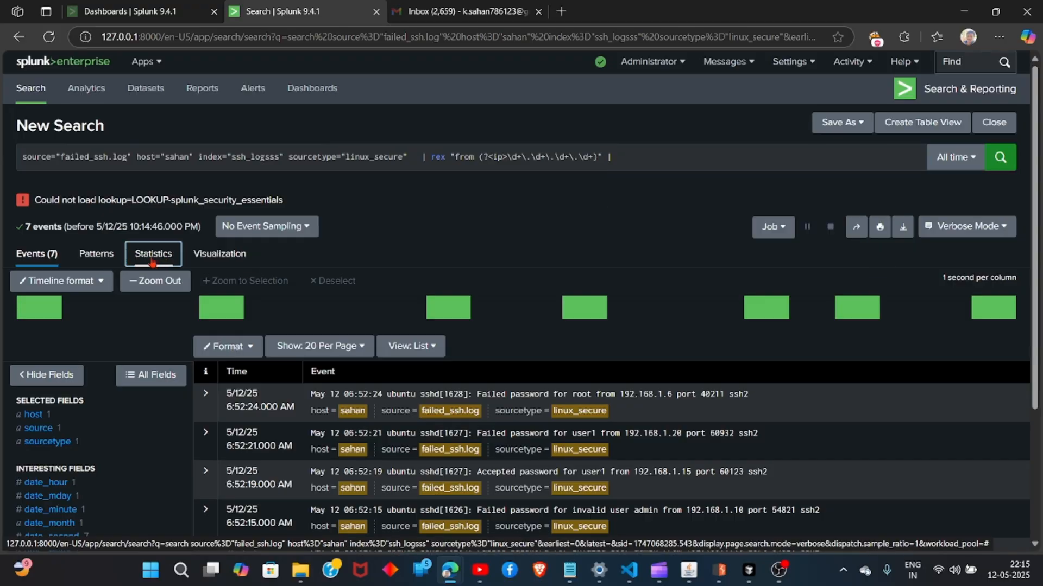
click(622, 148)
text(sta)
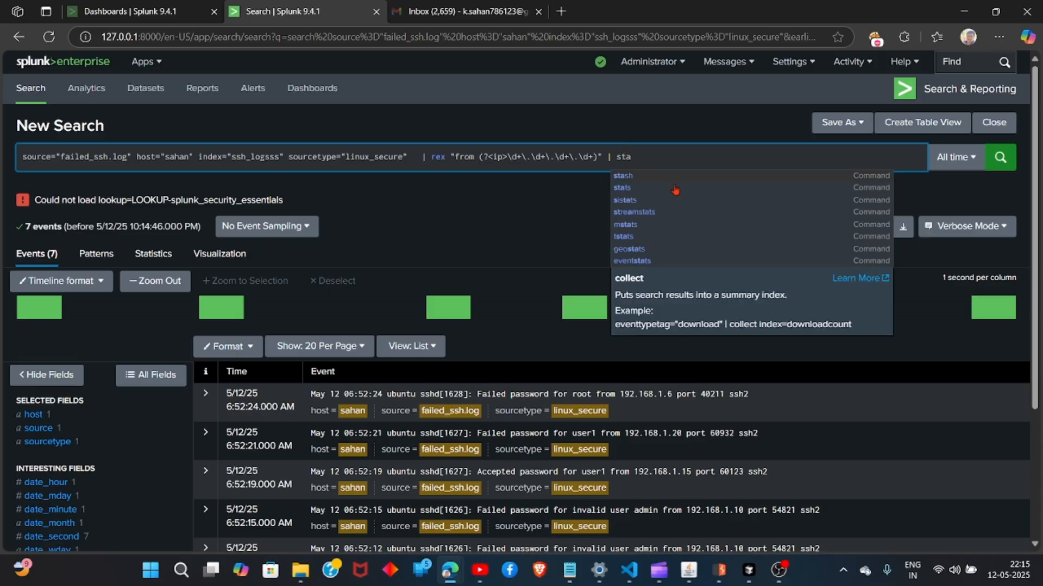
click(643, 177)
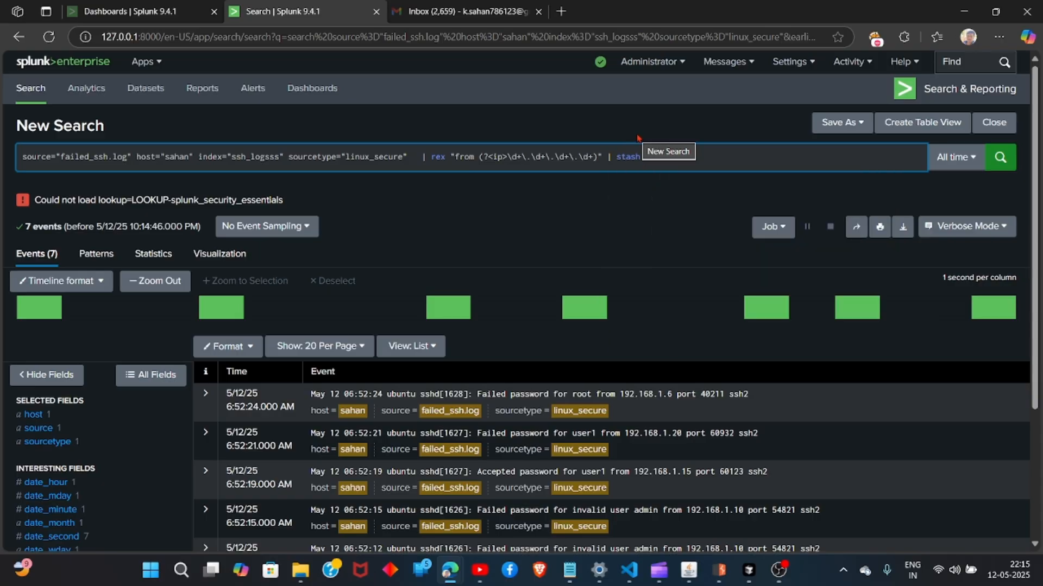
key(BackSpace)
key(BackSpace)
key(BackSpace)
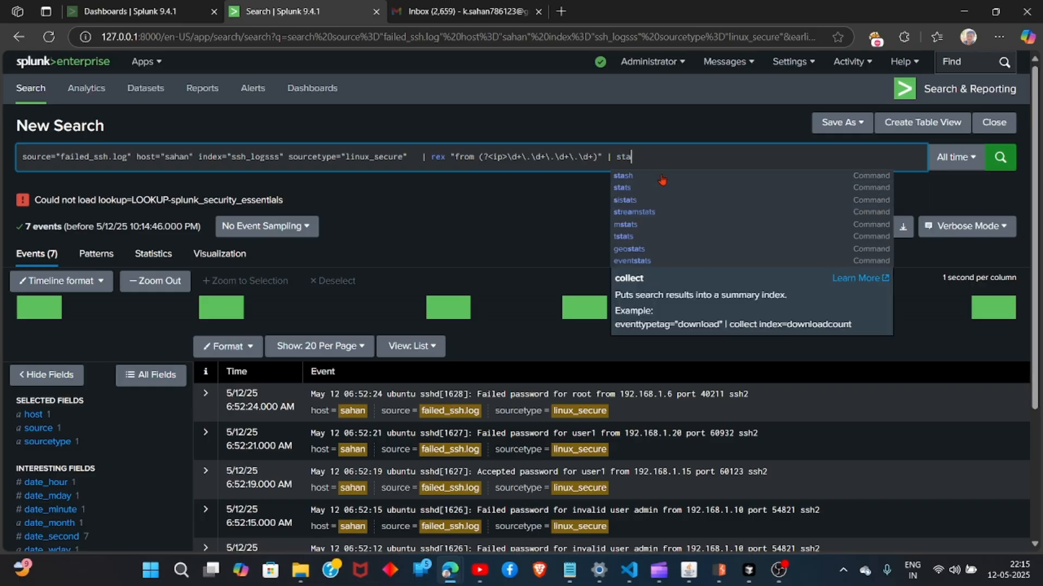
text(ts)
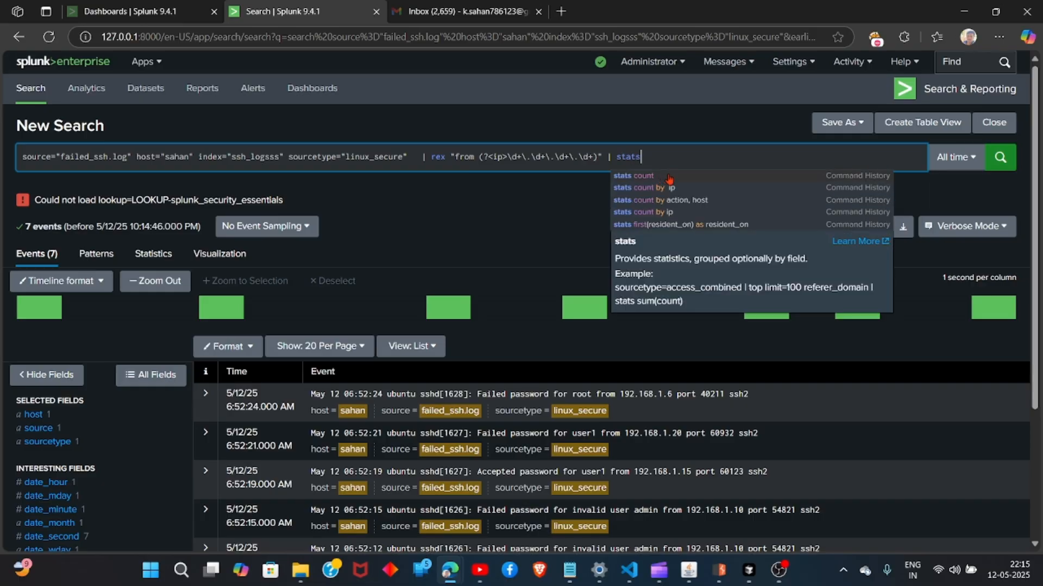
click(669, 190)
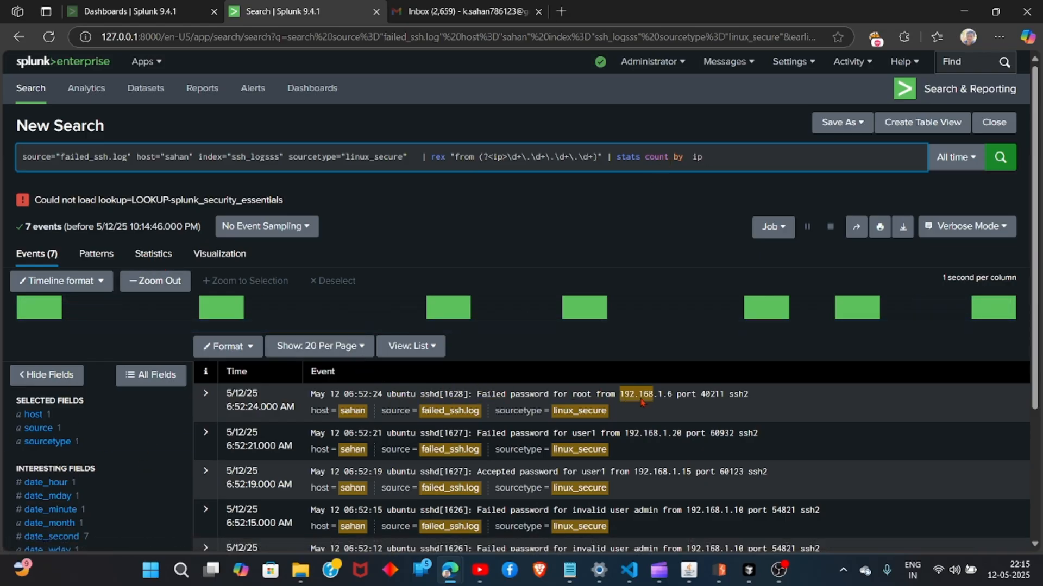
Append a | where count > 5 filter to the search and review the resulting events.
click(730, 151)
text(|)
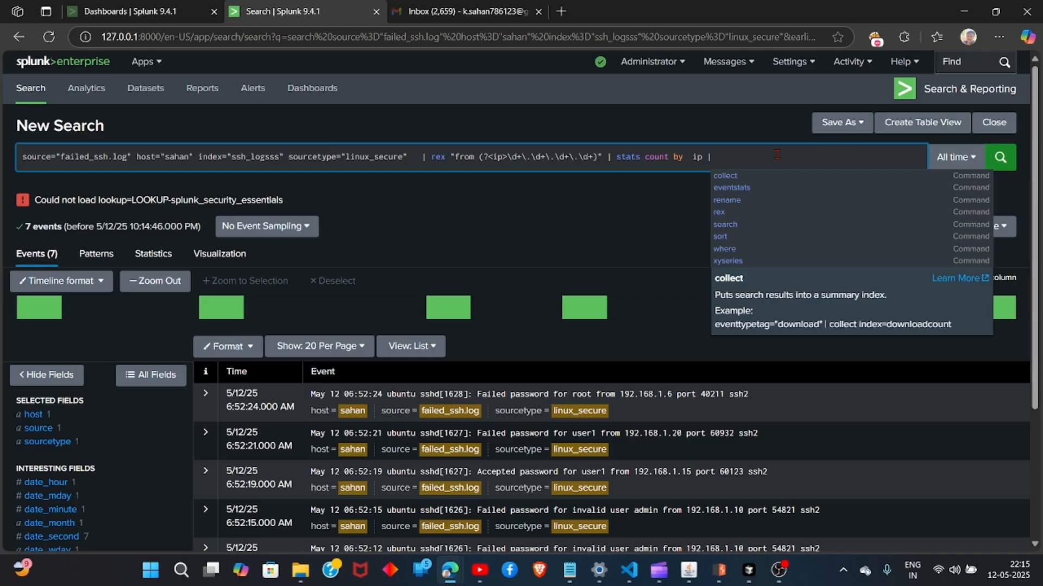
text( where)
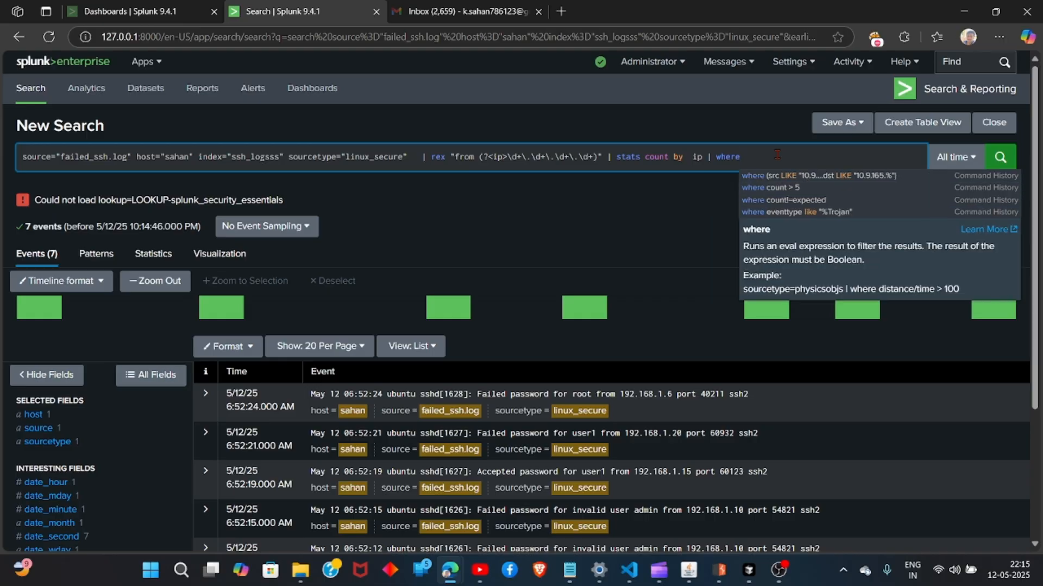
key(Down)
key(Down)
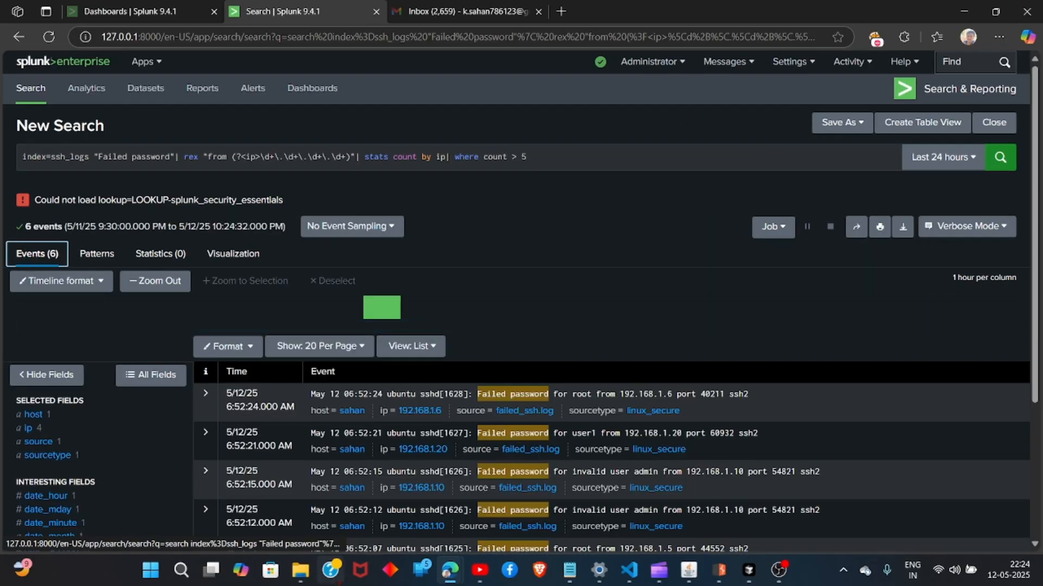
scroll(624, 391, down, 4)
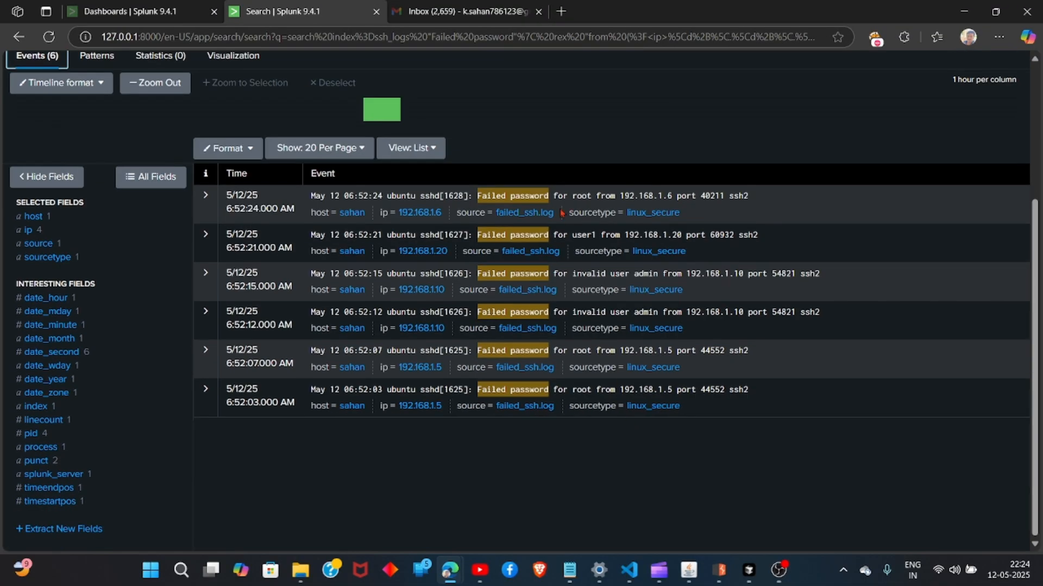
scroll(865, 242, up, 4)
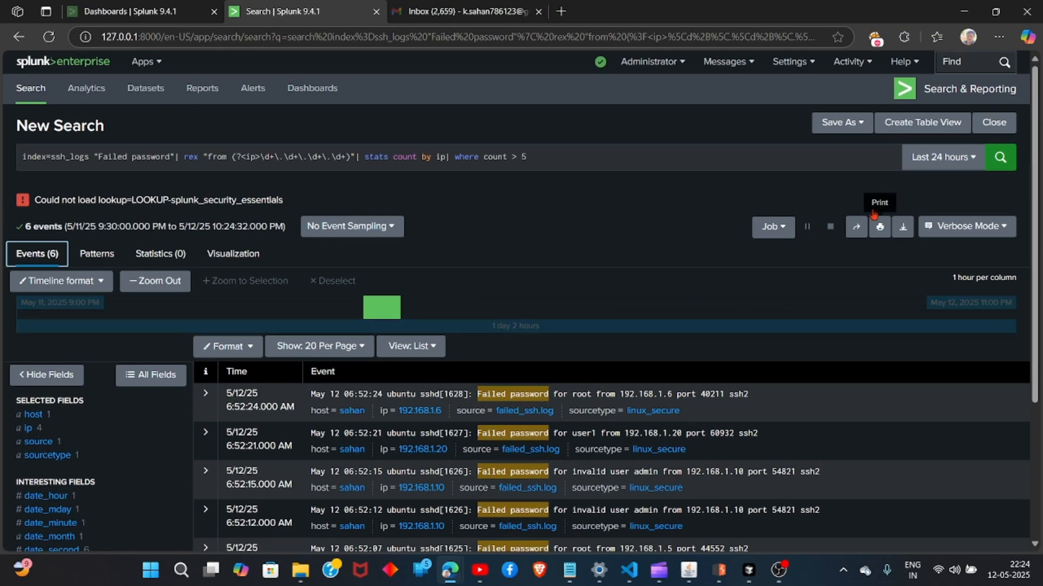
Start saving the search as an alert and title it "brute force".
click(841, 123)
click(807, 170)
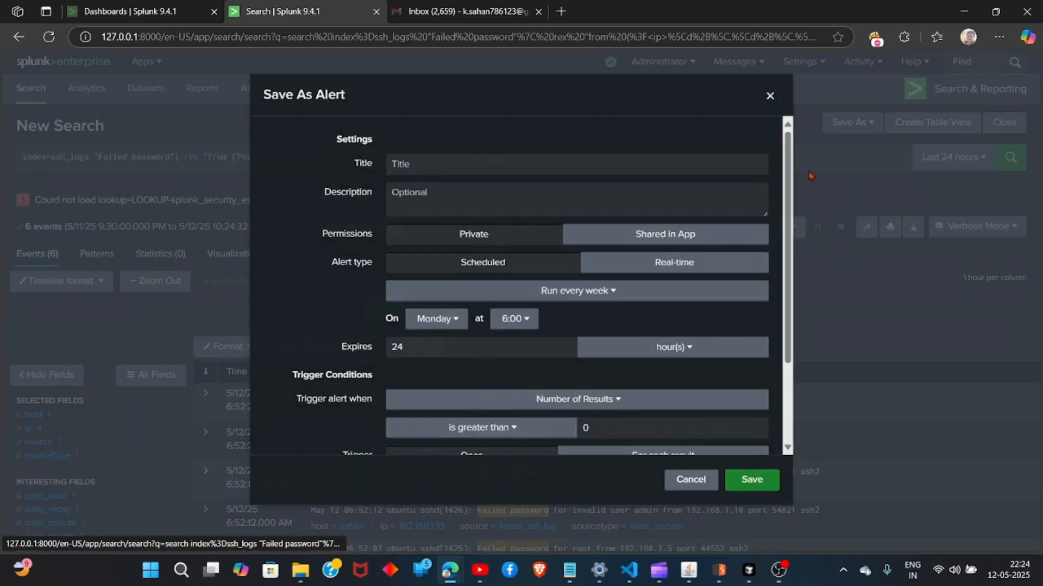
click(508, 173)
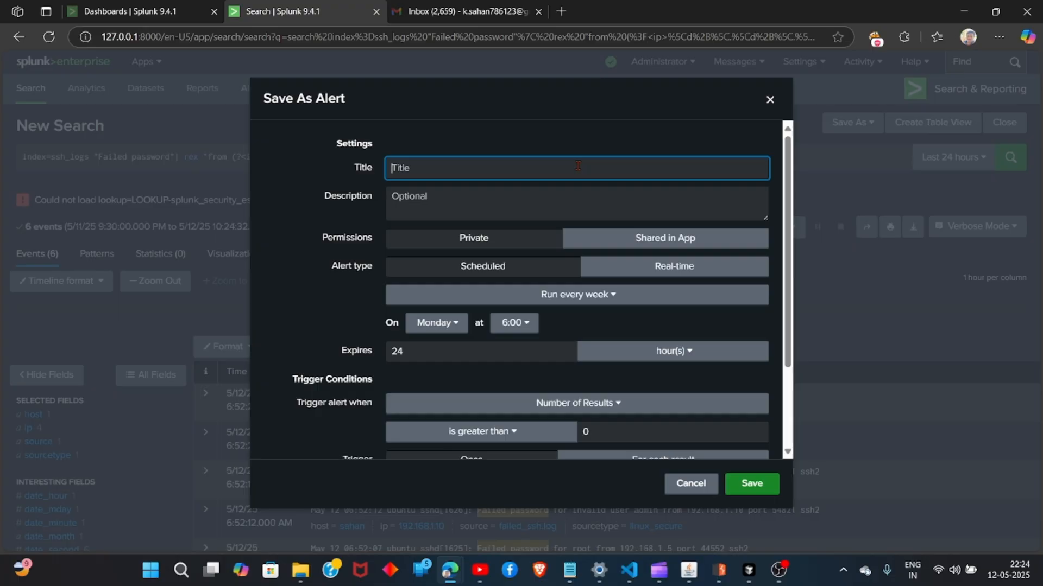
text(logi)
key(BackSpace)
key(BackSpace)
key(BackSpace)
key(BackSpace)
key(BackSpace)
key(BackSpace)
key(BackSpace)
key(BackSpace)
key(BackSpace)
key(BackSpace)
key(BackSpace)
key(BackSpace)
key(BackSpace)
key(BackSpace)
key(BackSpace)
key(BackSpace)
key(BackSpace)
text(br)
Set the alert type to Real-time and make it expire after 24 days.
click(658, 269)
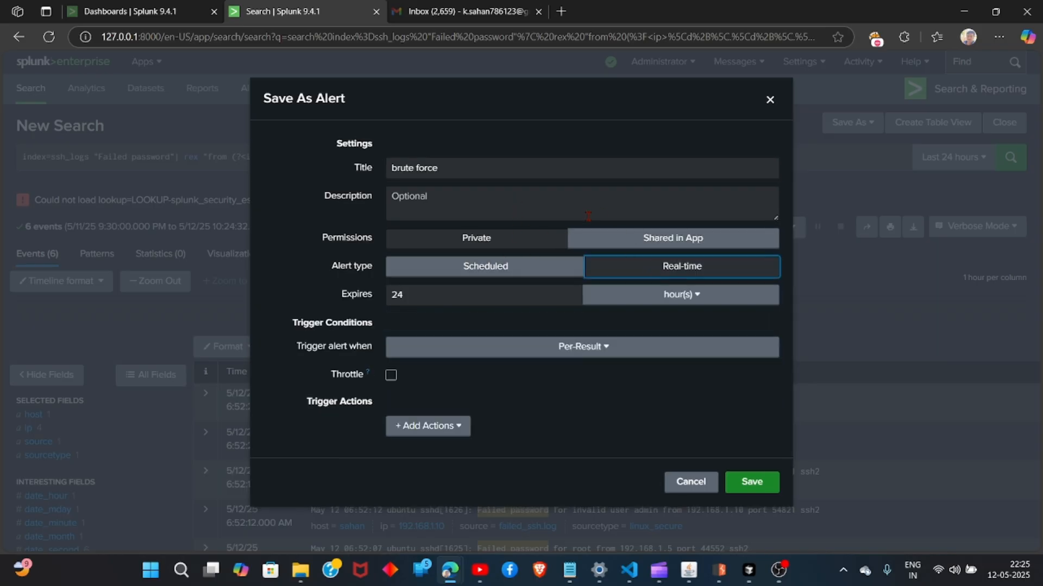
click(659, 299)
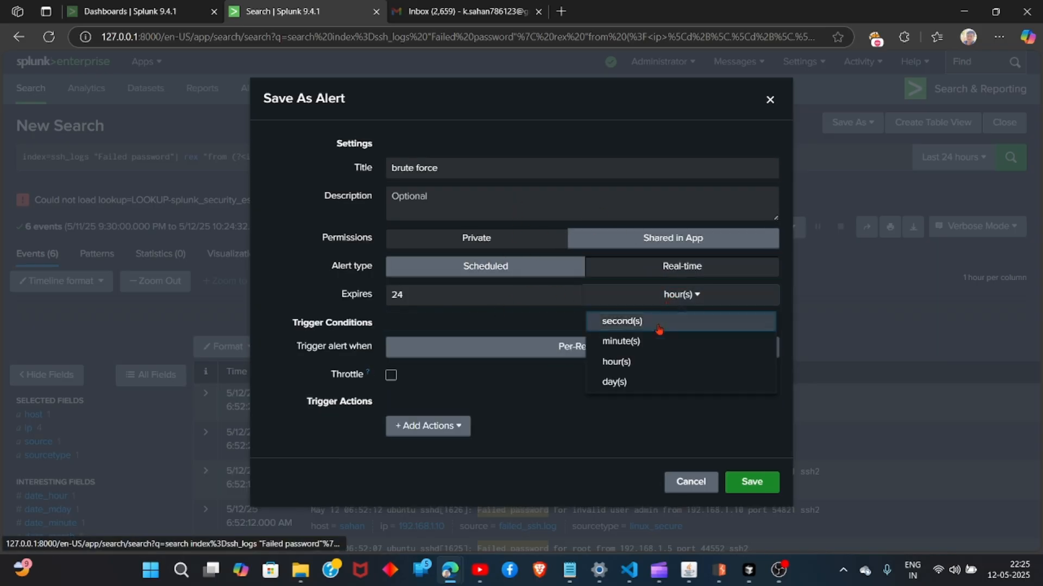
click(628, 382)
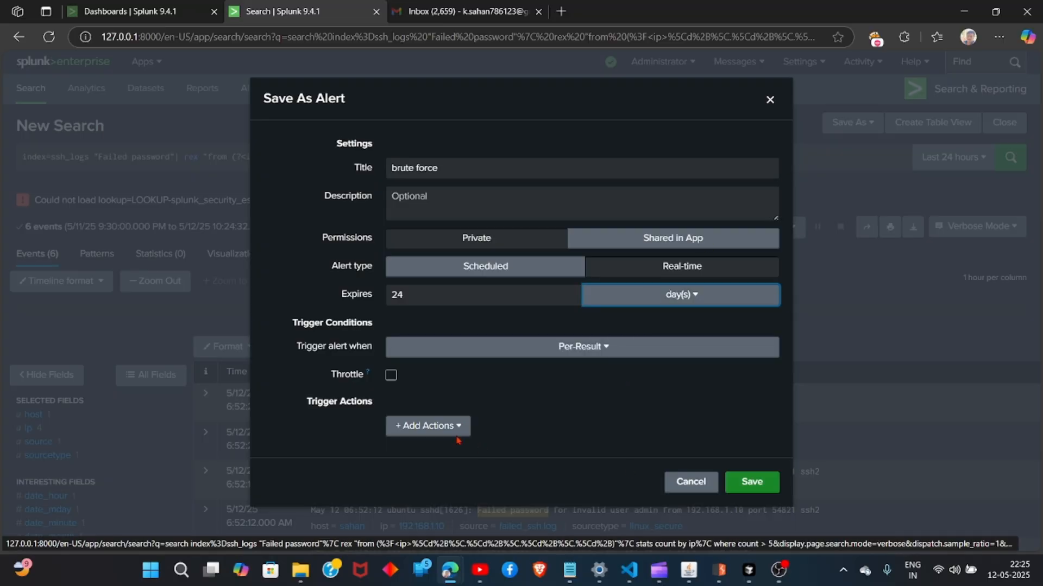
Set the trigger condition to Custom with the condition ">5".
click(436, 357)
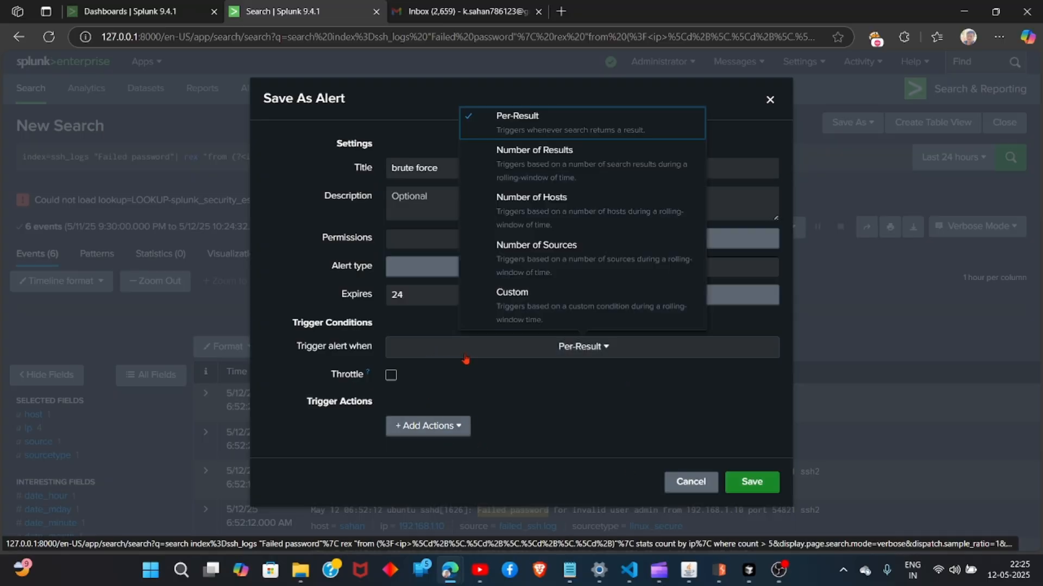
click(532, 321)
click(514, 367)
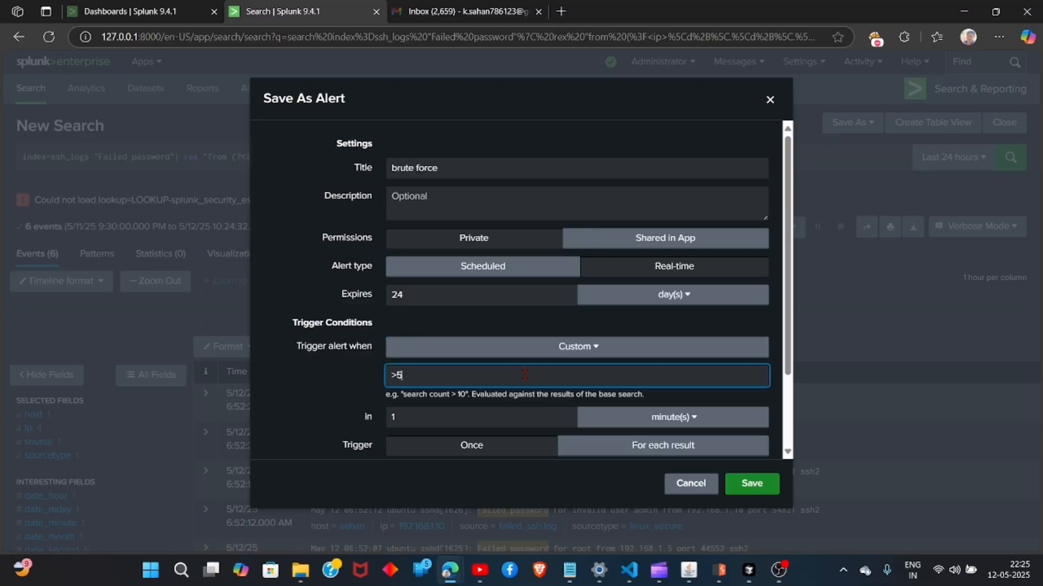
Add a Send email trigger action to the alert.
scroll(604, 371, down, 2)
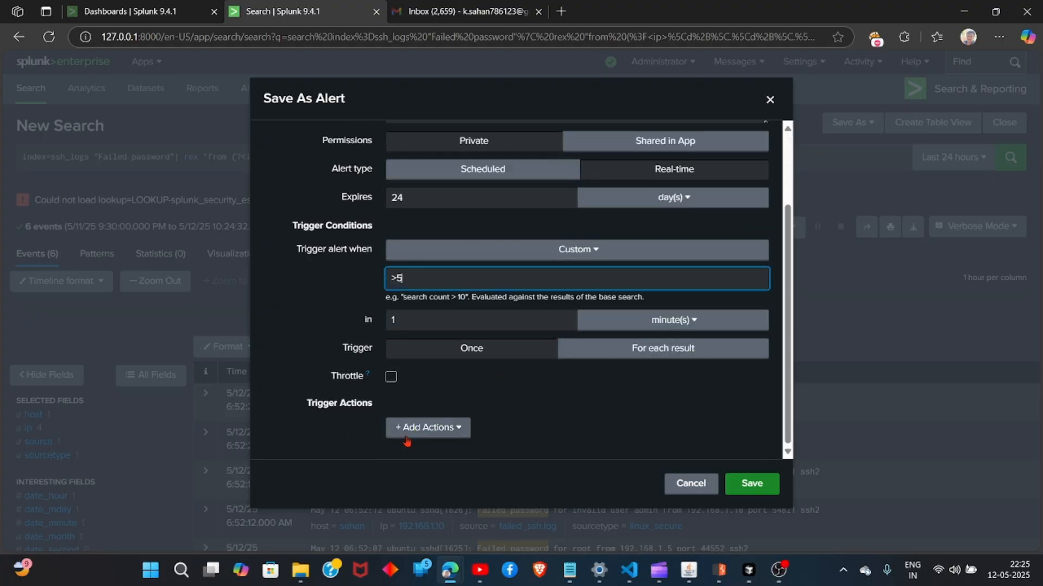
click(421, 427)
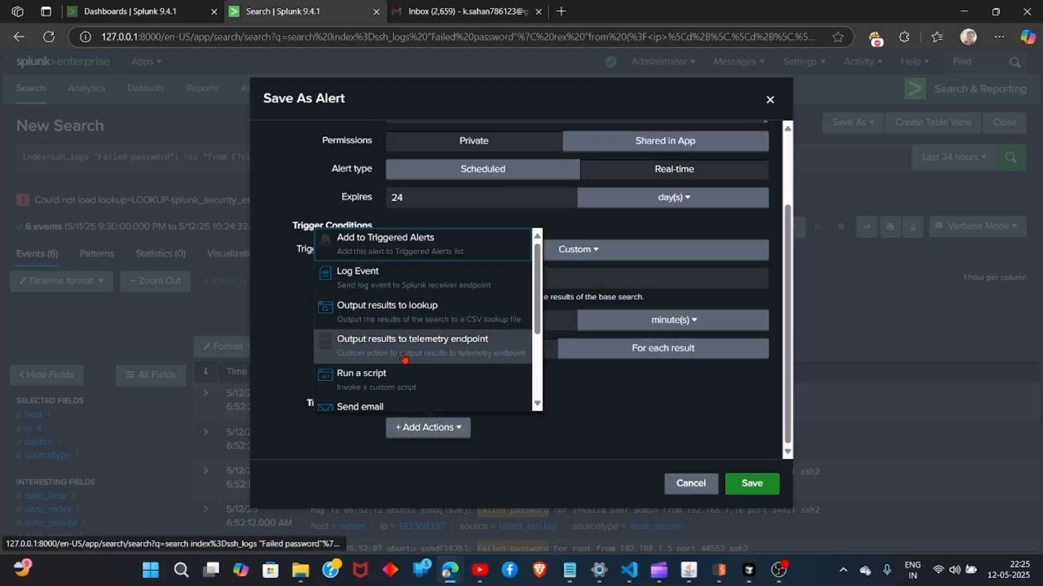
click(397, 405)
scroll(543, 305, down, 5)
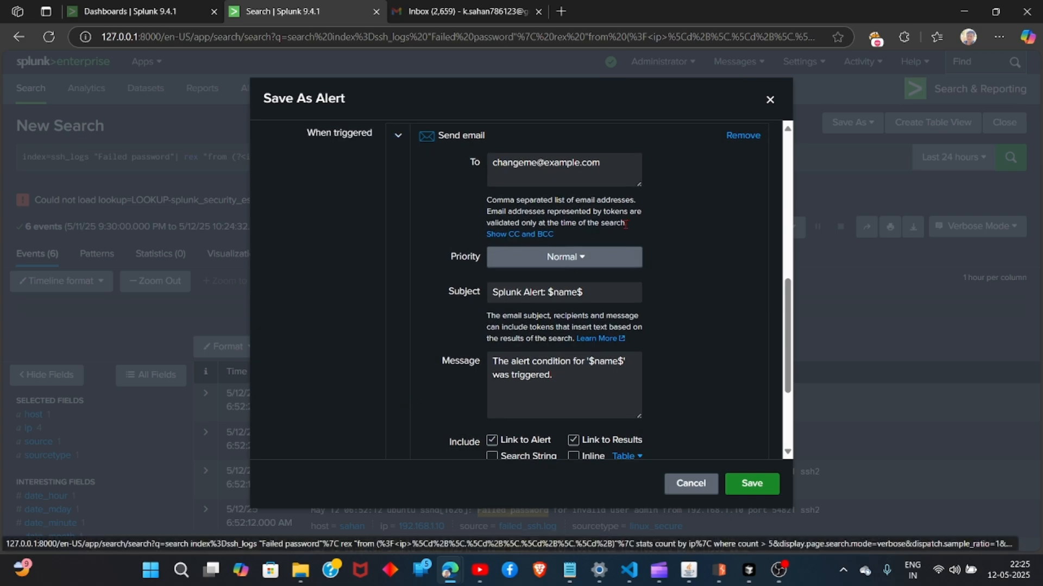
Replace the email recipient with "your mail address" and try to save the alert.
triple_click(546, 174)
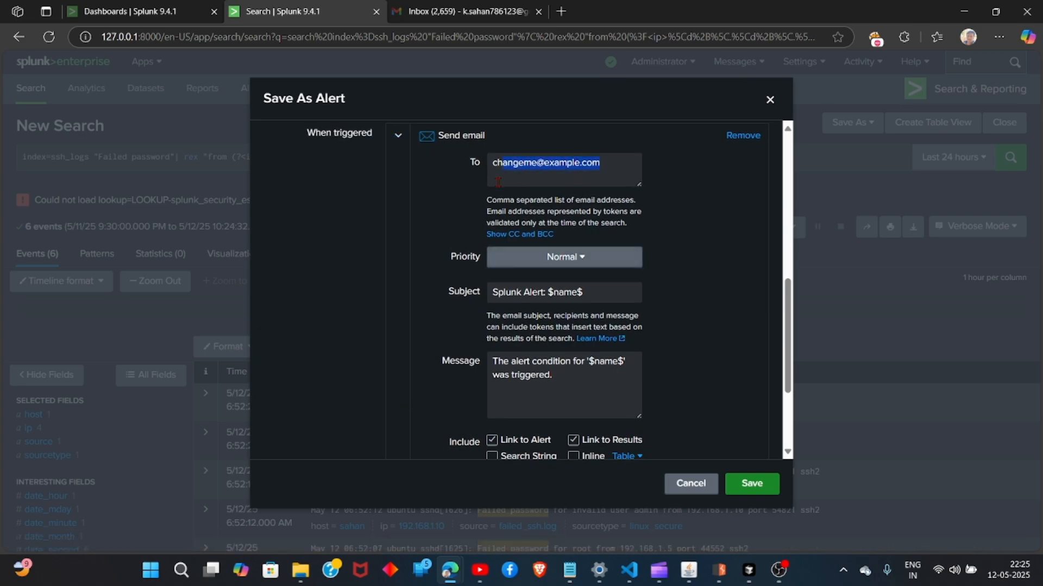
text(y)
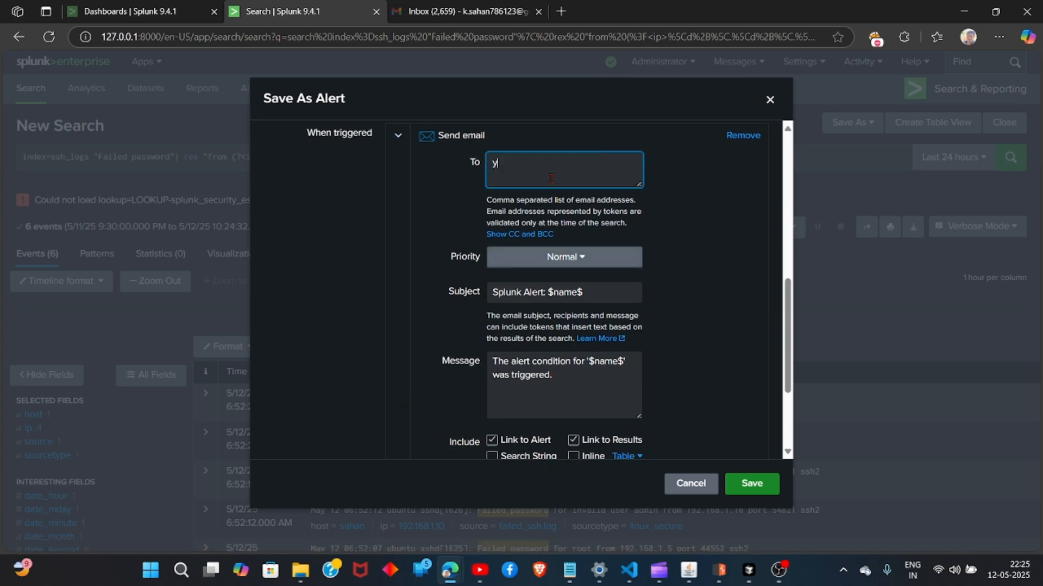
text(our mail address)
scroll(630, 354, down, 3)
scroll(609, 328, up, 5)
scroll(741, 449, down, 5)
click(753, 481)
scroll(575, 244, down, 8)
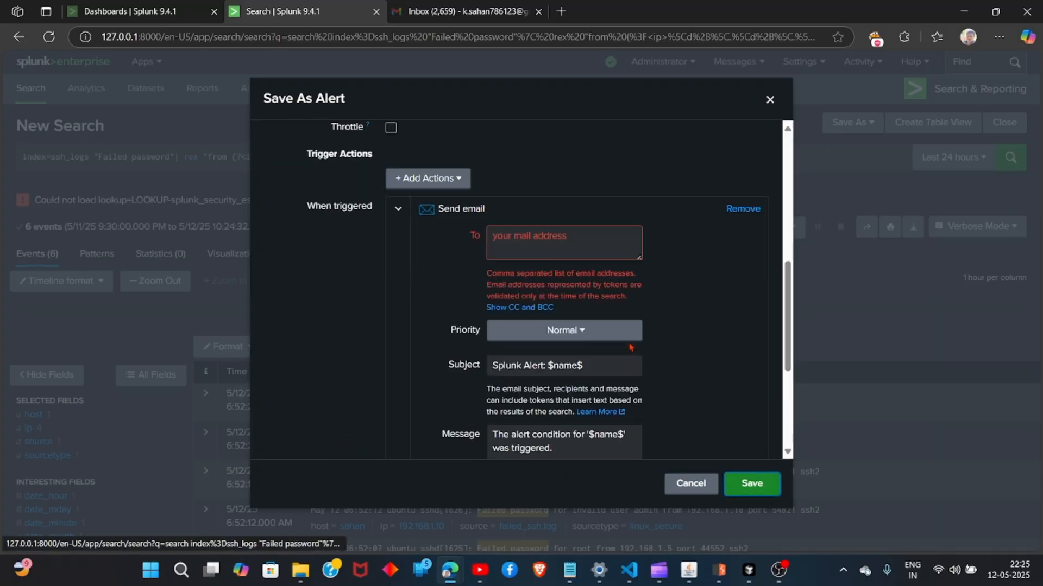
Enter the recipient's e-mail address in the To field and try to save the alert.
click(573, 238)
drag(574, 237, 499, 230)
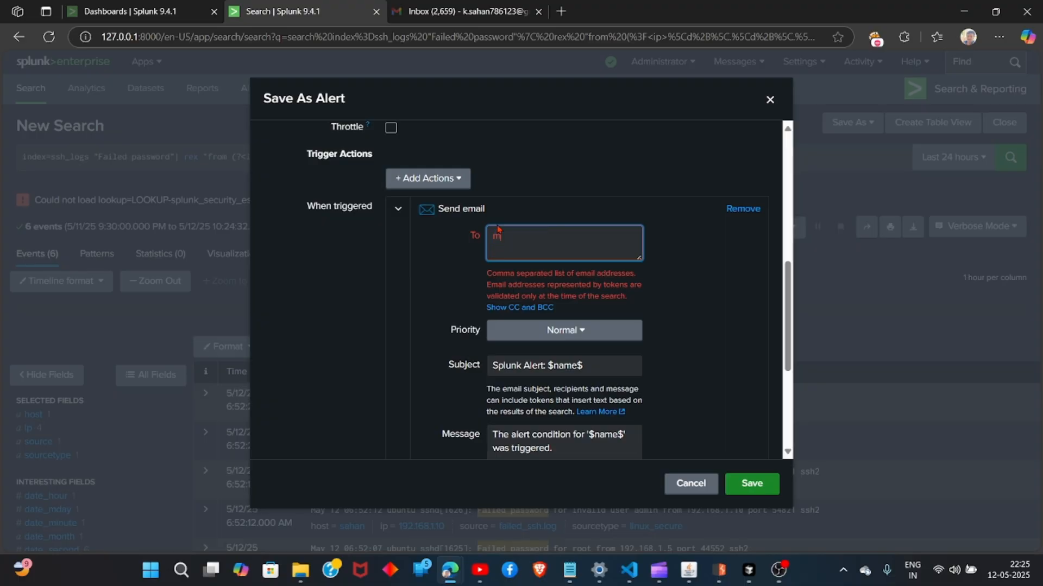
click(747, 484)
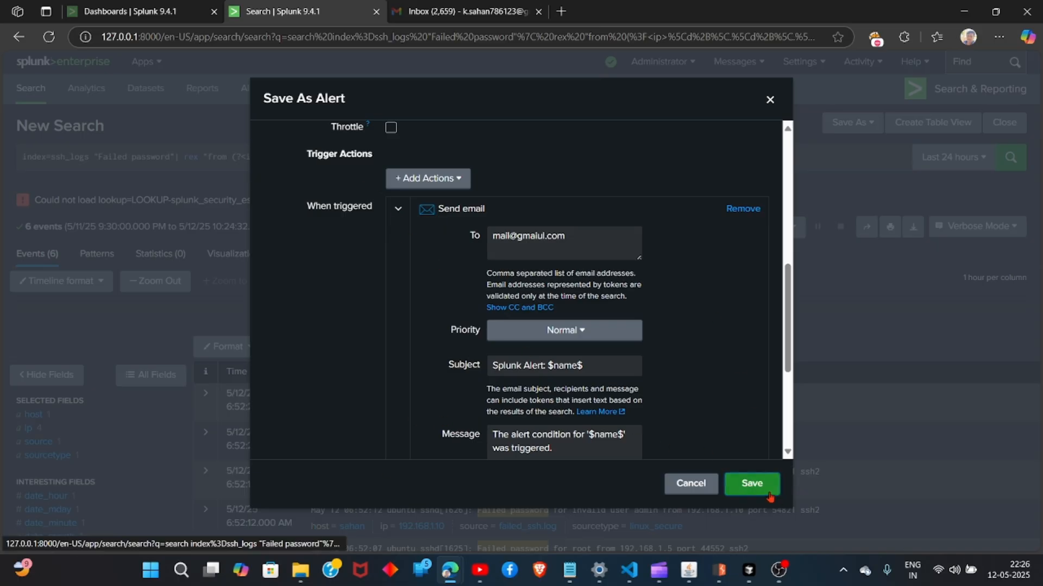
Scroll through the alert dialog to review the error and the trigger settings.
scroll(554, 366, up, 5)
scroll(554, 366, up, 2)
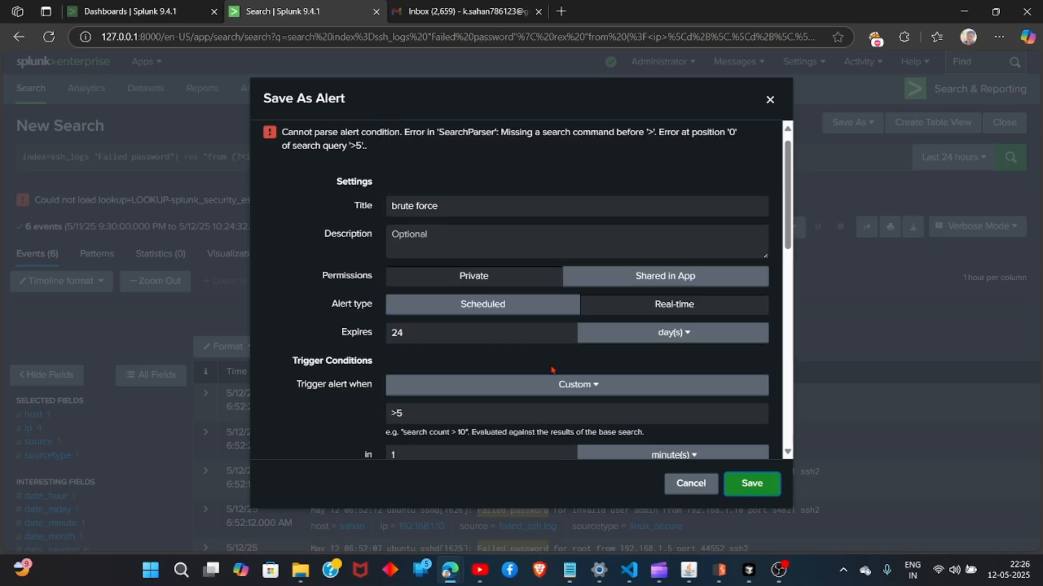
scroll(554, 366, down, 6)
scroll(333, 216, up, 6)
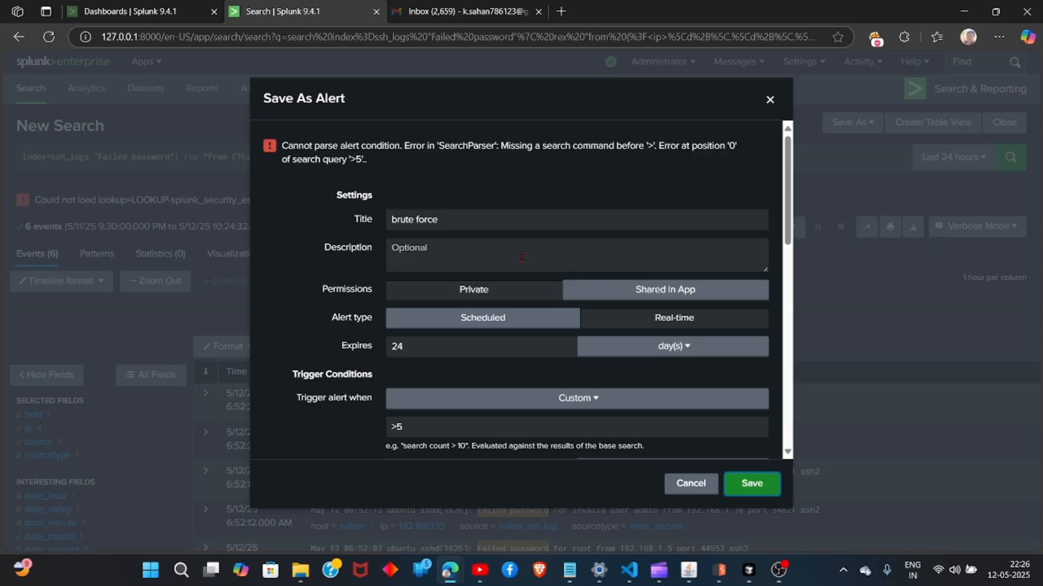
scroll(516, 299, down, 7)
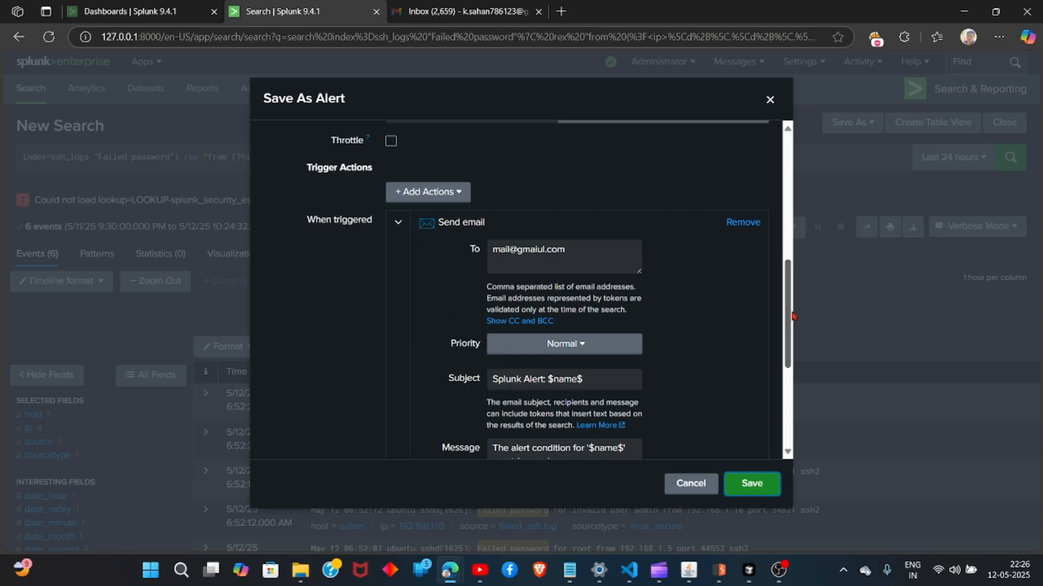
scroll(778, 274, up, 2)
scroll(777, 274, up, 4)
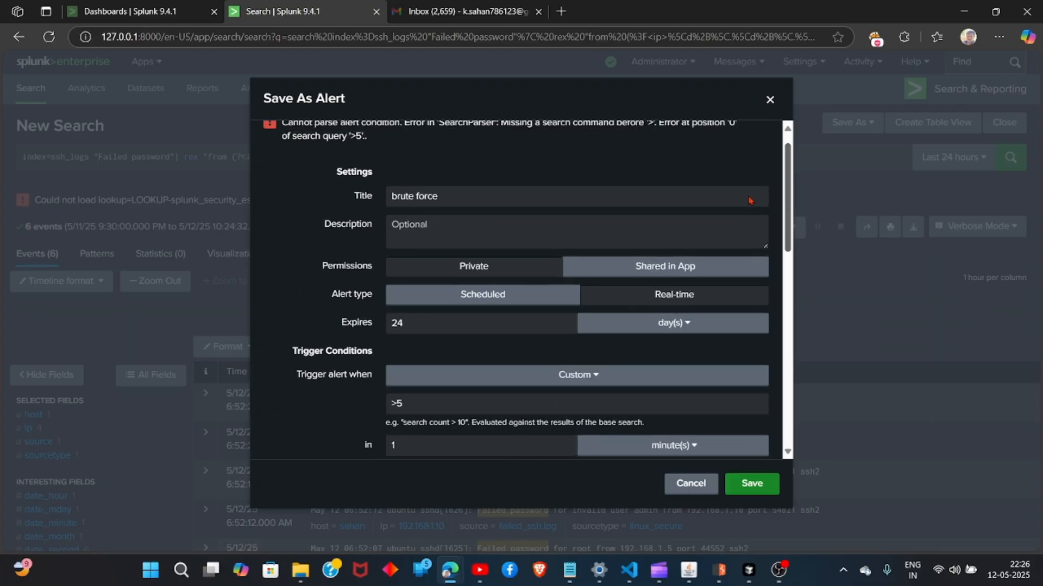
scroll(745, 228, down, 3)
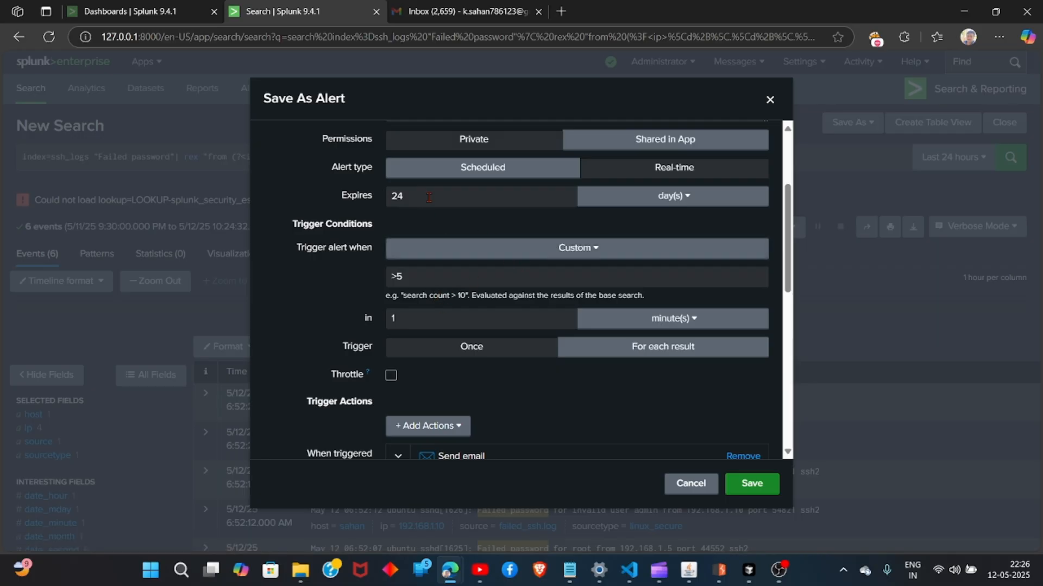
scroll(548, 412, down, 5)
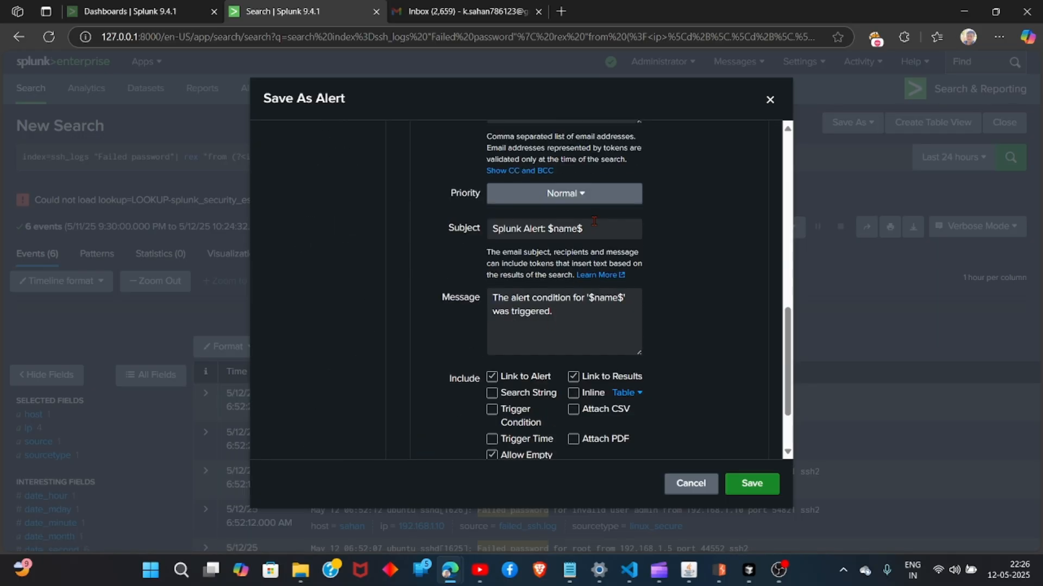
scroll(586, 255, up, 3)
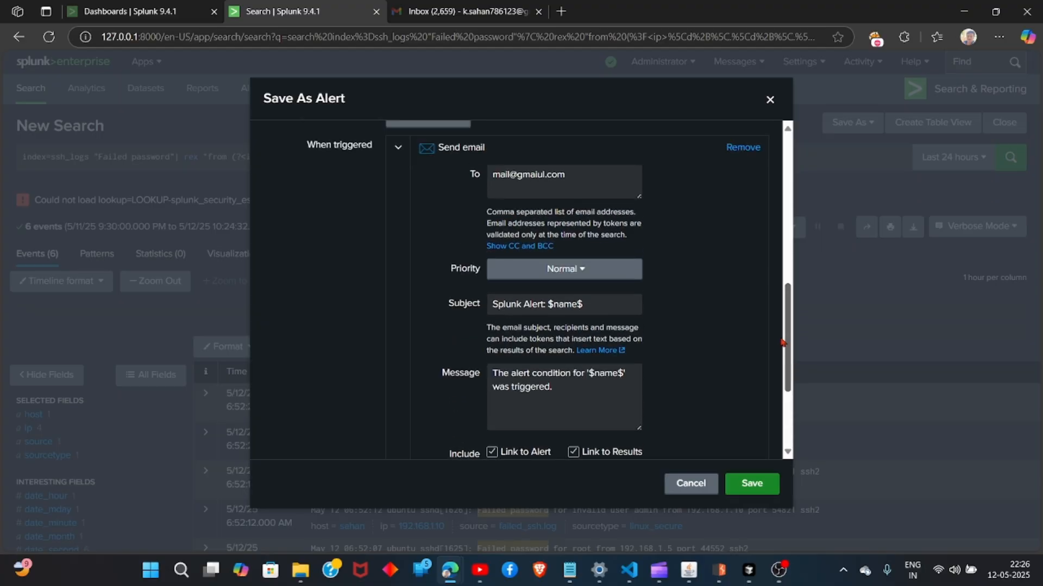
Correct the recipient's e-mail address and try saving the alert again.
click(540, 250)
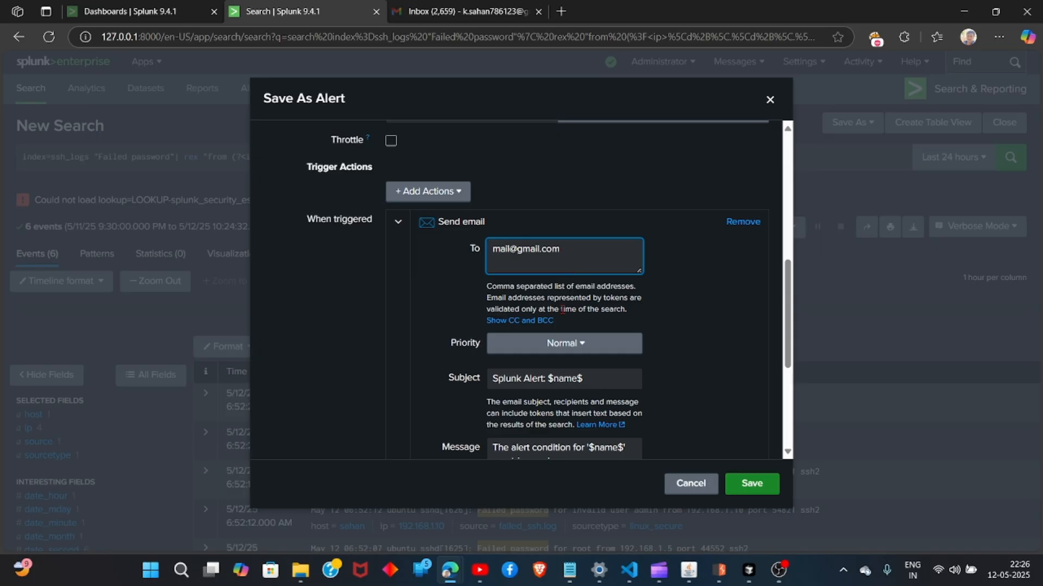
click(752, 483)
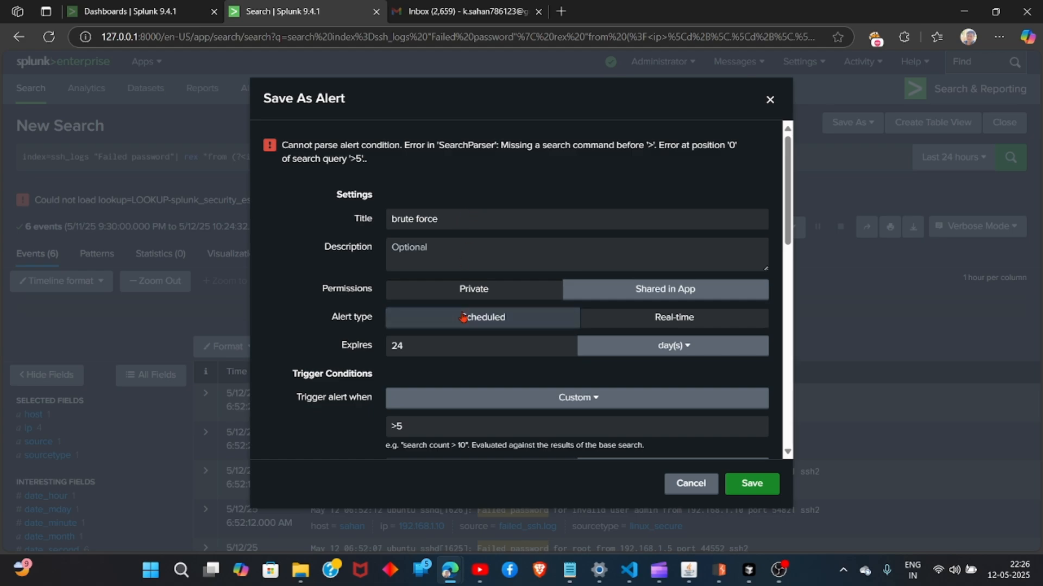
Change the custom trigger condition to ">6" and try saving the alert.
scroll(463, 308, down, 7)
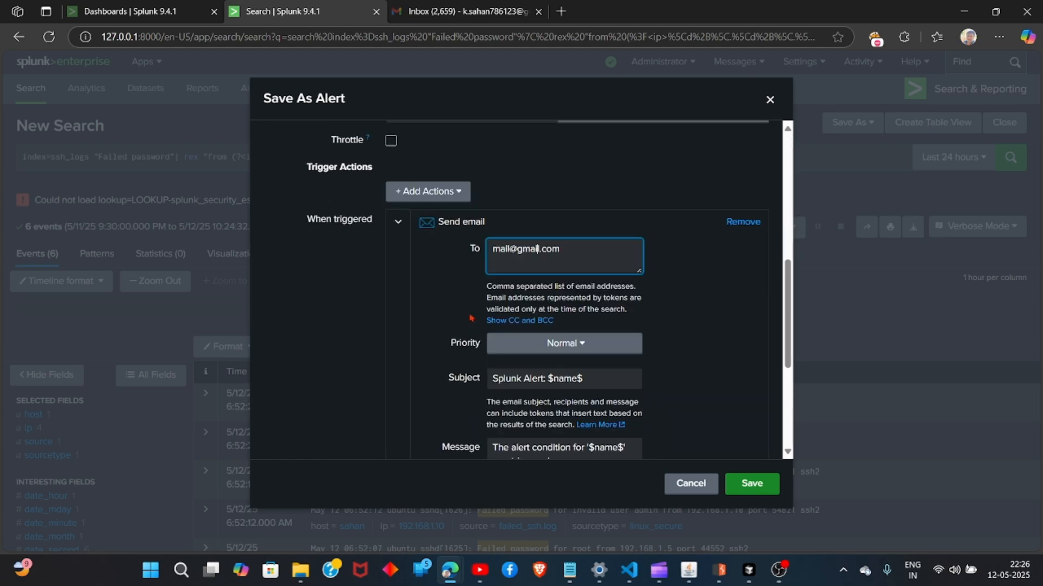
drag(788, 348, 777, 285)
click(443, 238)
key(BackSpace)
text(6)
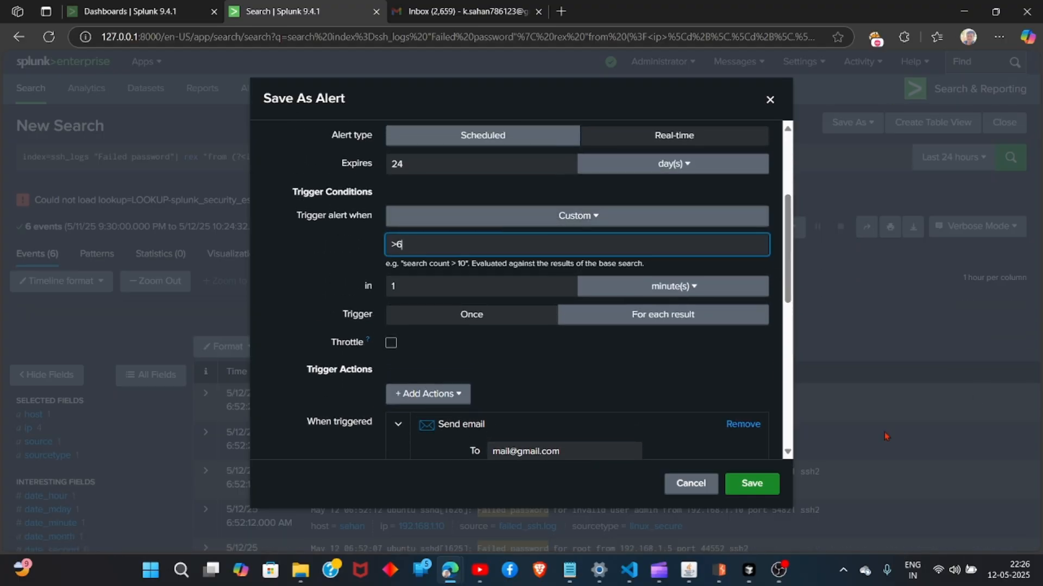
click(761, 495)
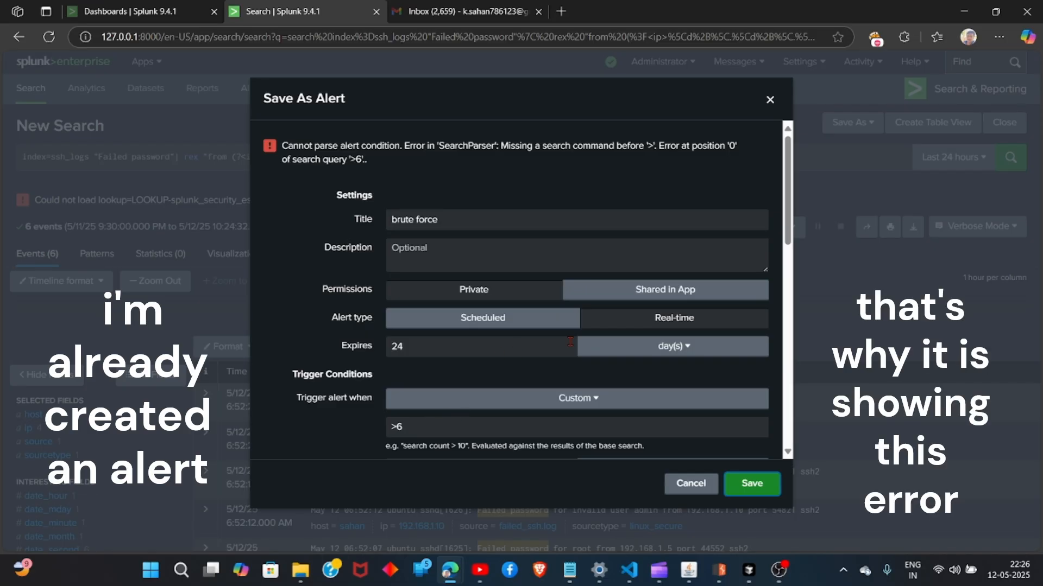
Switch the alert type to Scheduled, set the trigger to Number of Results is equal to 0, and try saving.
click(565, 324)
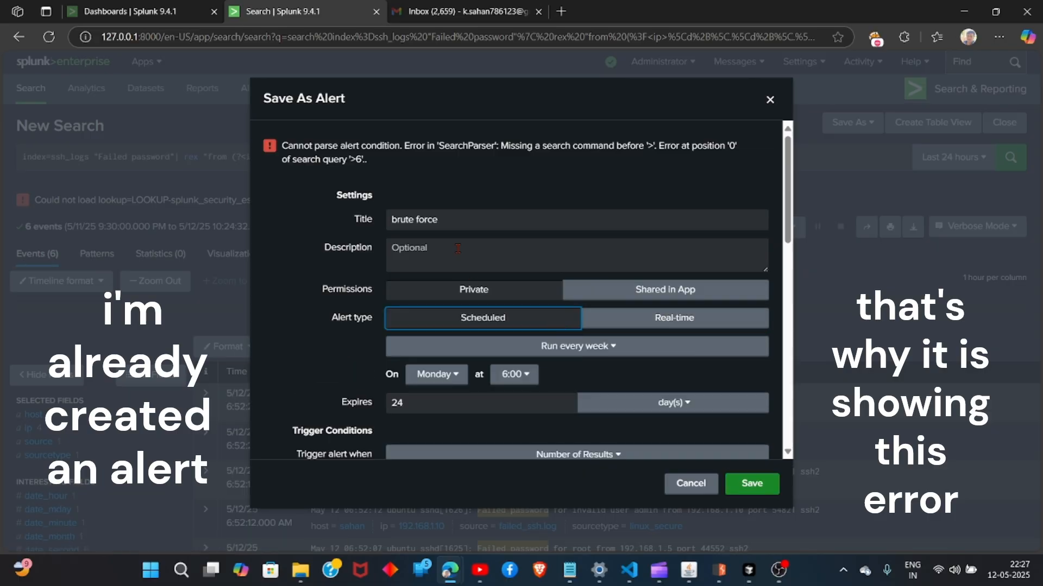
scroll(489, 282, down, 10)
scroll(516, 294, up, 5)
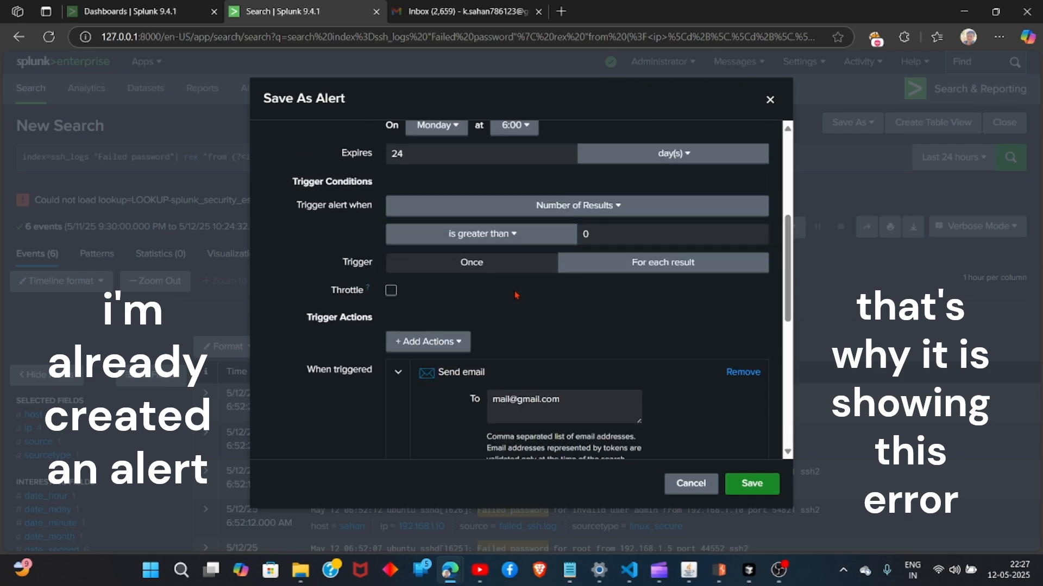
click(620, 239)
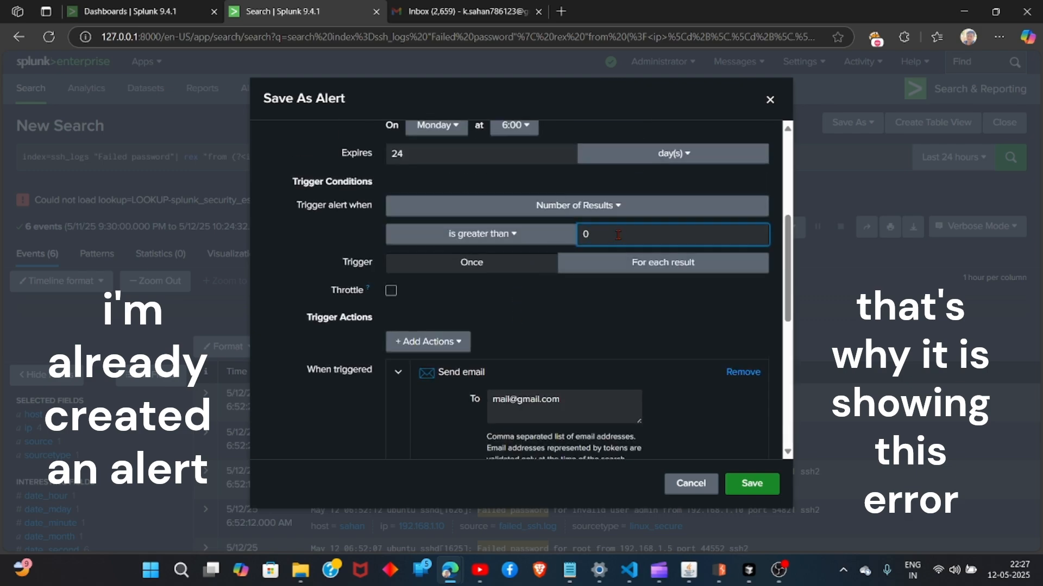
click(531, 234)
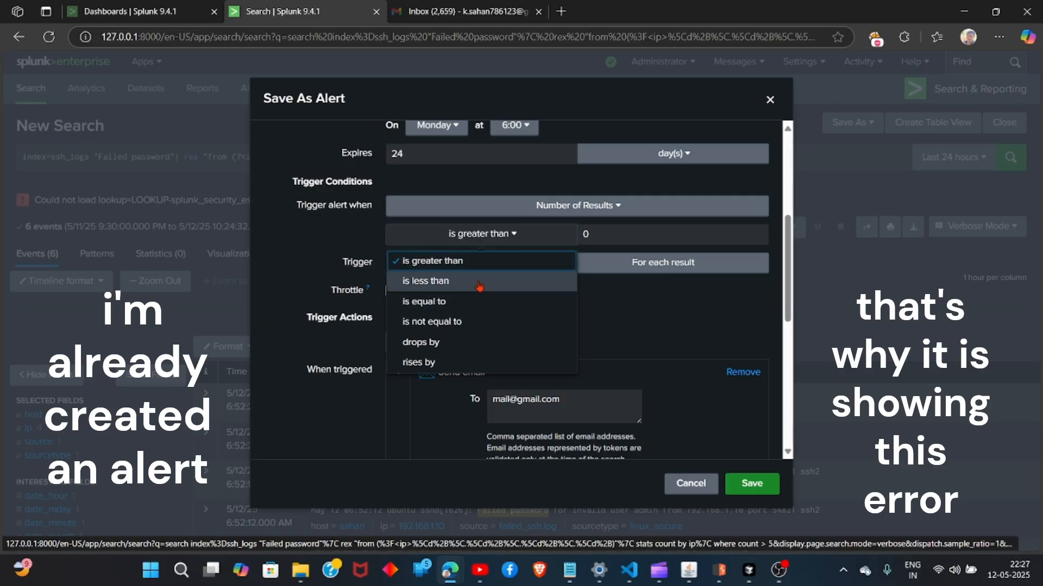
click(473, 301)
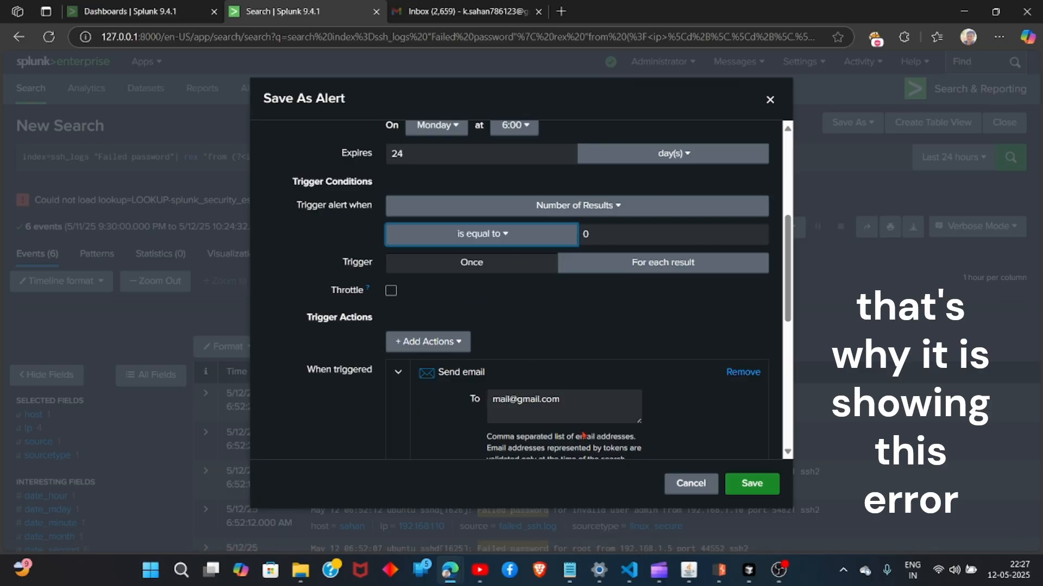
click(760, 486)
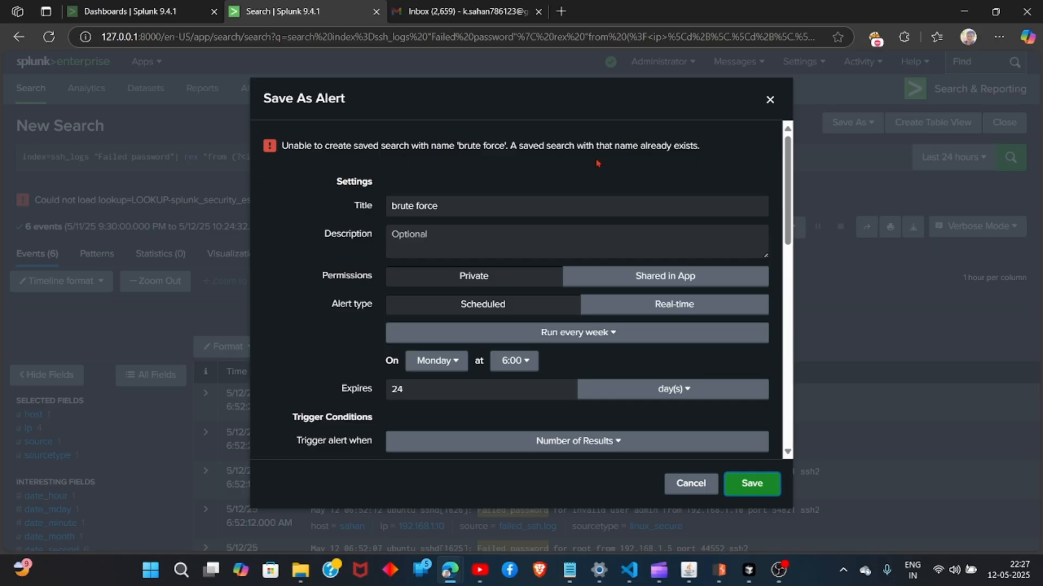
Close the Save As Alert dialog and open the Alerts page.
click(770, 100)
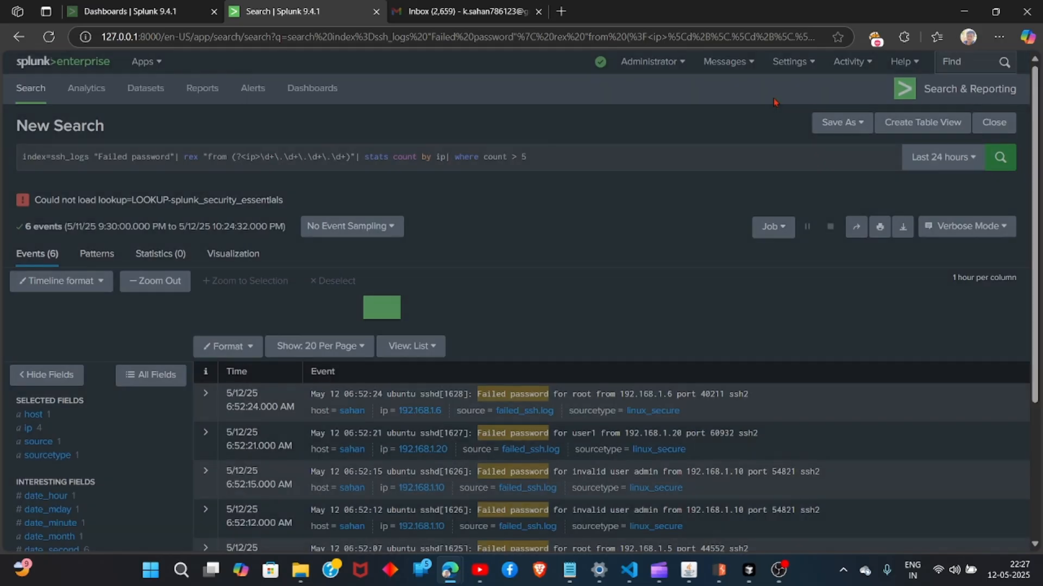
click(253, 88)
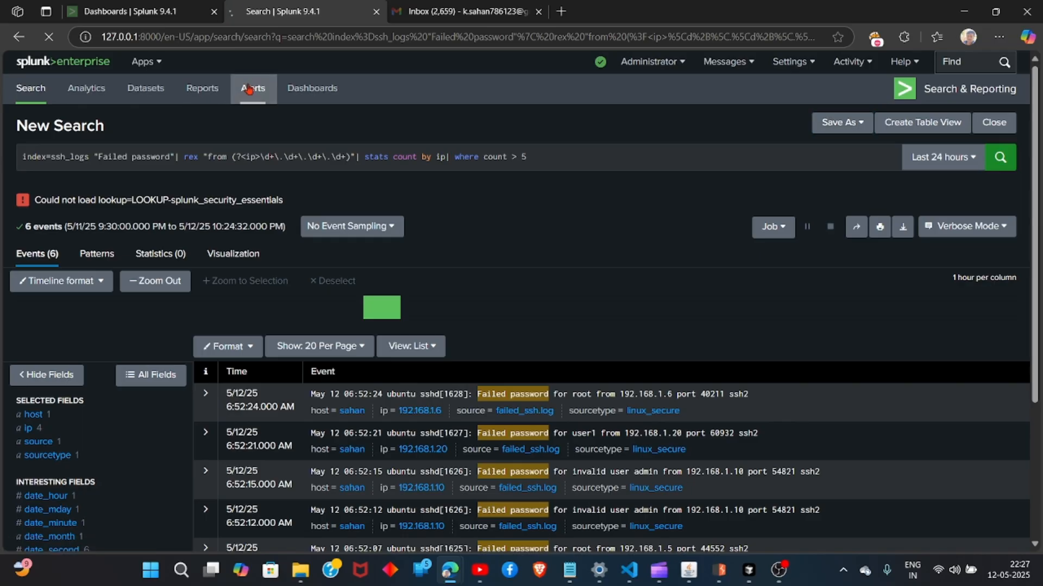